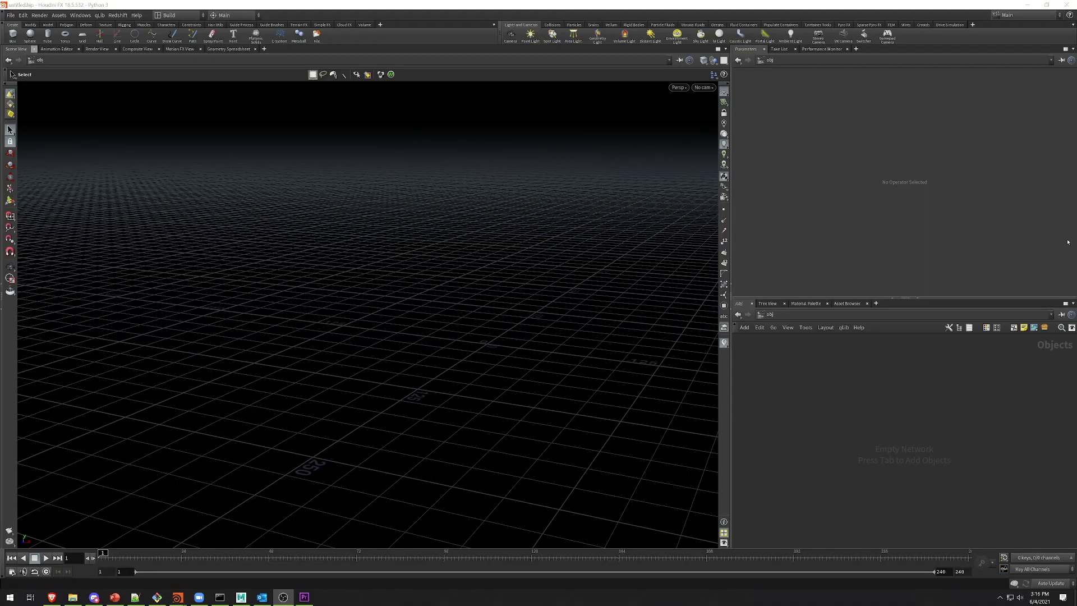
Step: Create an Alembic Archive node in the object network
click(1014, 294)
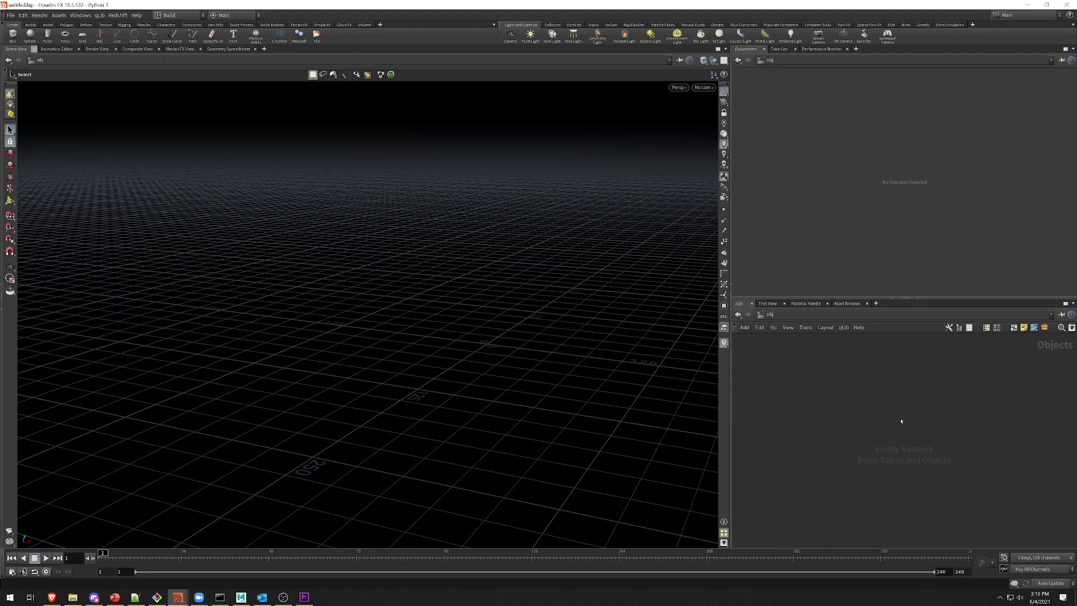
key(Tab)
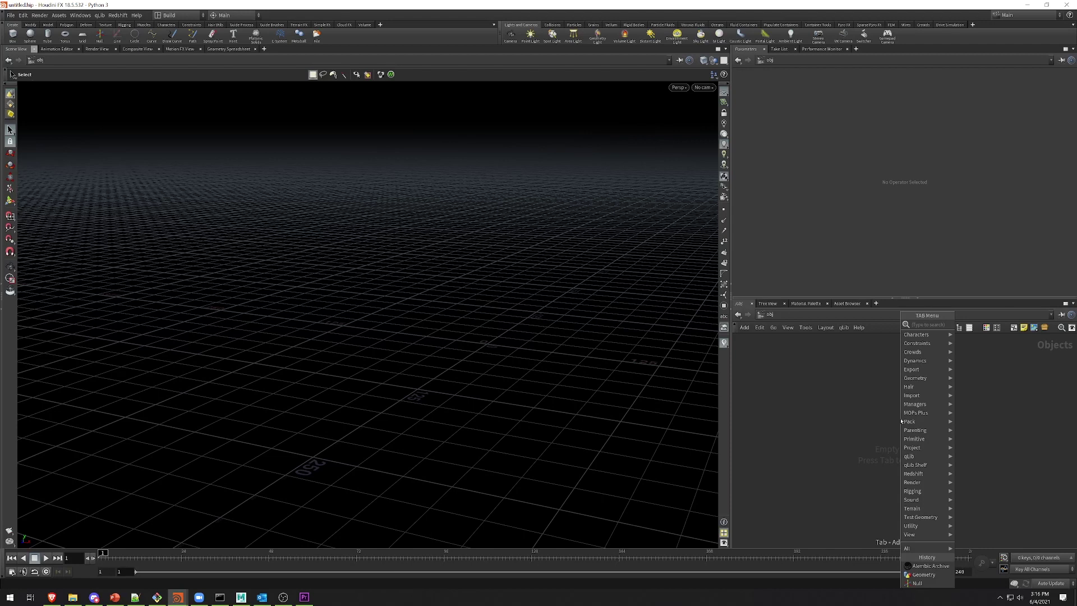
text(alem)
key(Return)
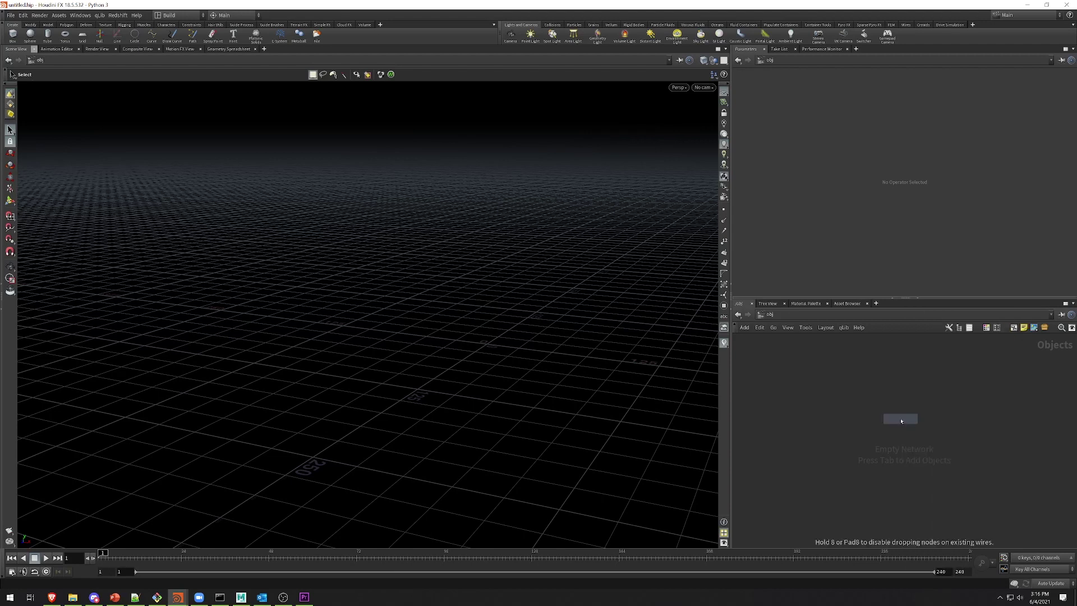
click(901, 418)
Step: Load $MOPSPLUS/examples/robot_arm.abc and build the object hierarchy from it
click(897, 194)
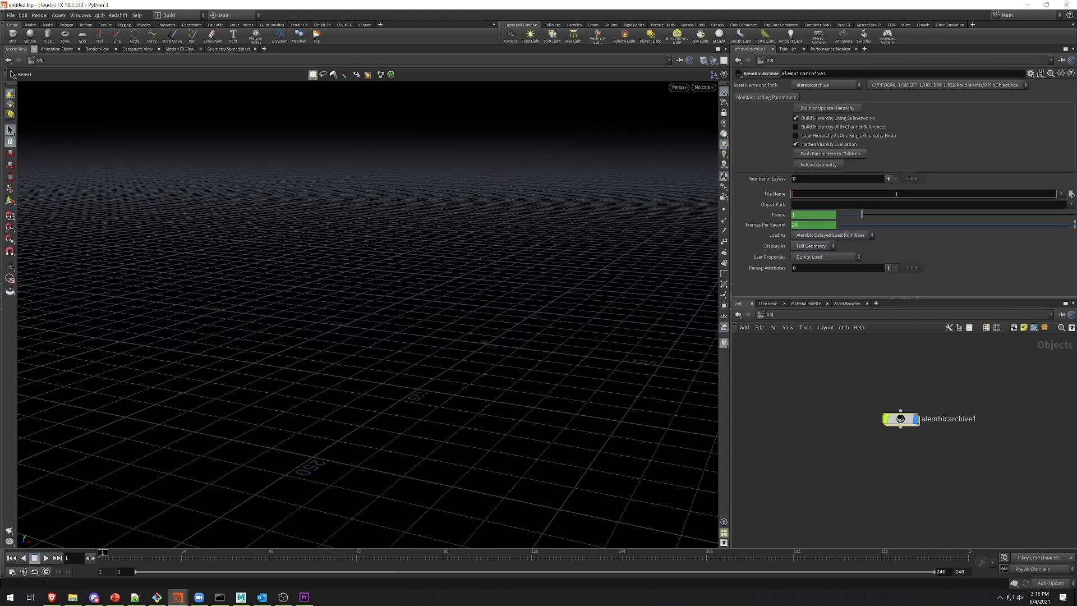
text($MOPSPLUS/examples/robot_arm.abc)
key(Return)
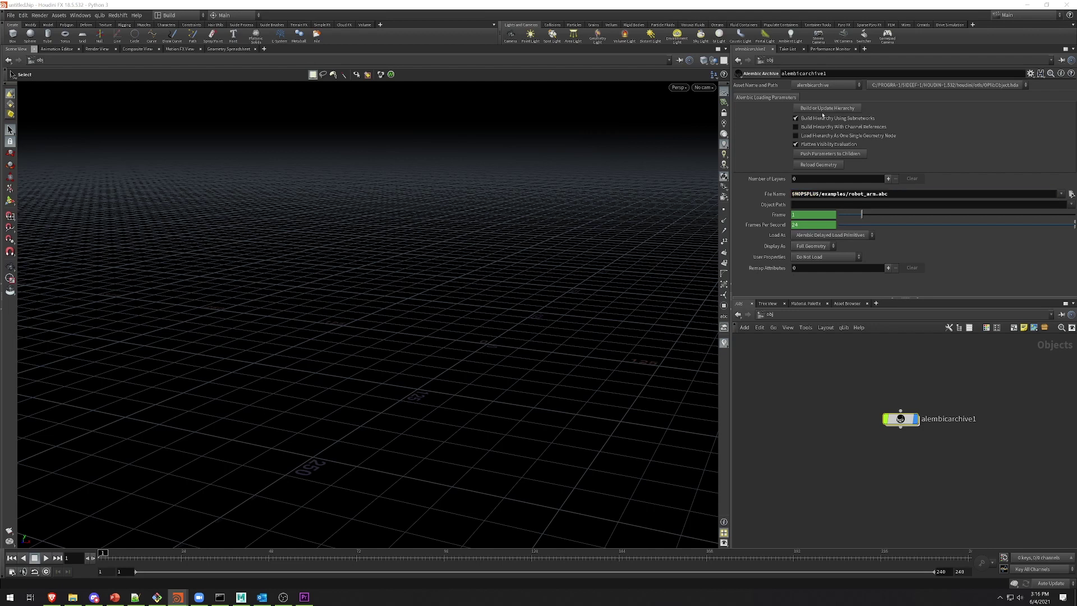
click(808, 107)
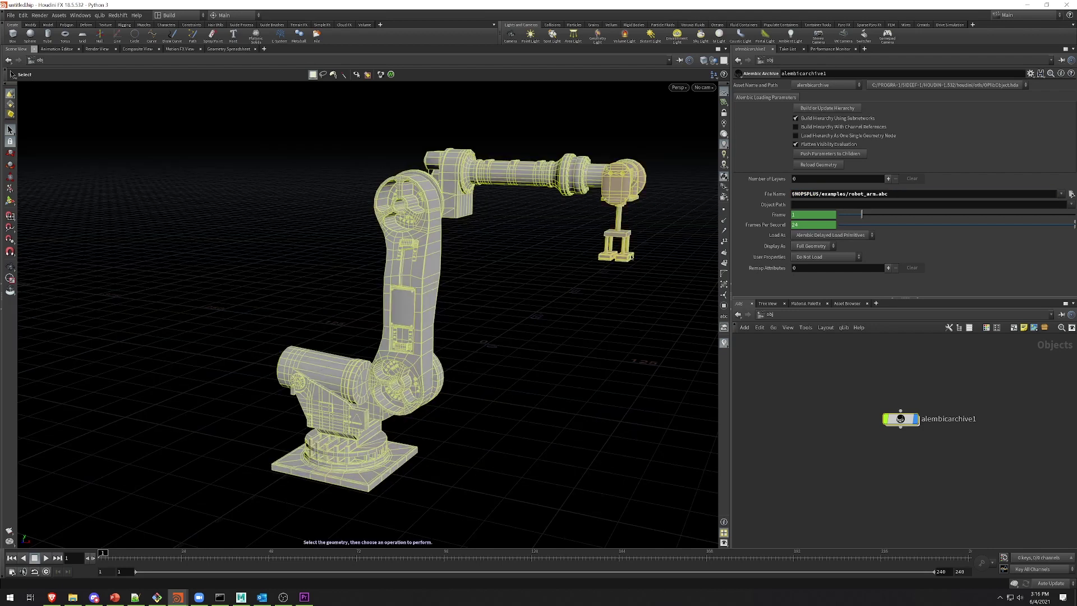
click(505, 292)
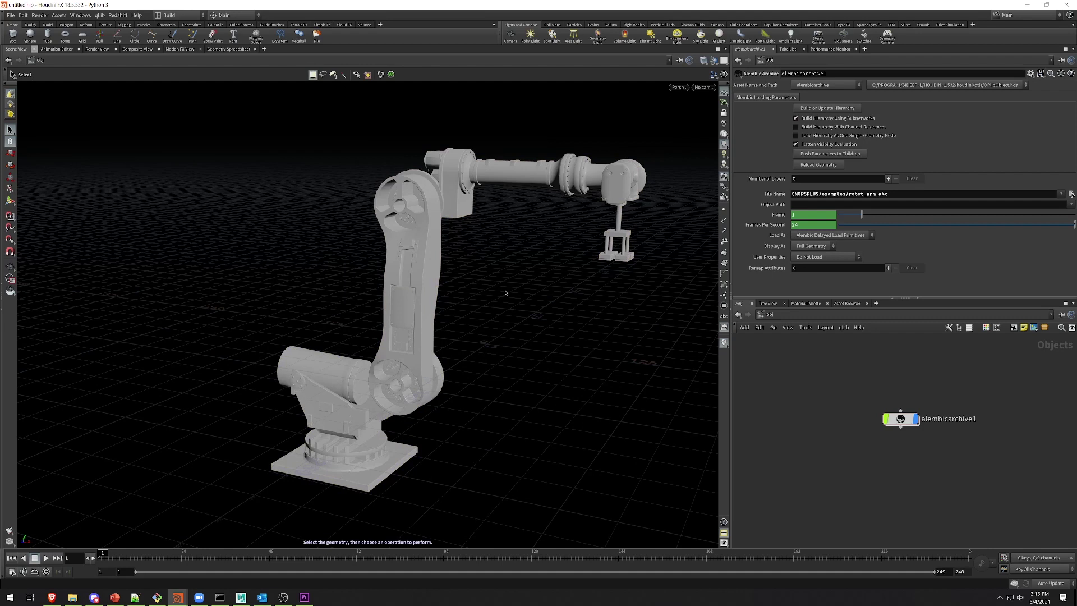
Step: Dive through the UpperArm, ForeArm, Hand and Finger subnets, then put a rotate handle on the forearm
click(413, 312)
click(521, 171)
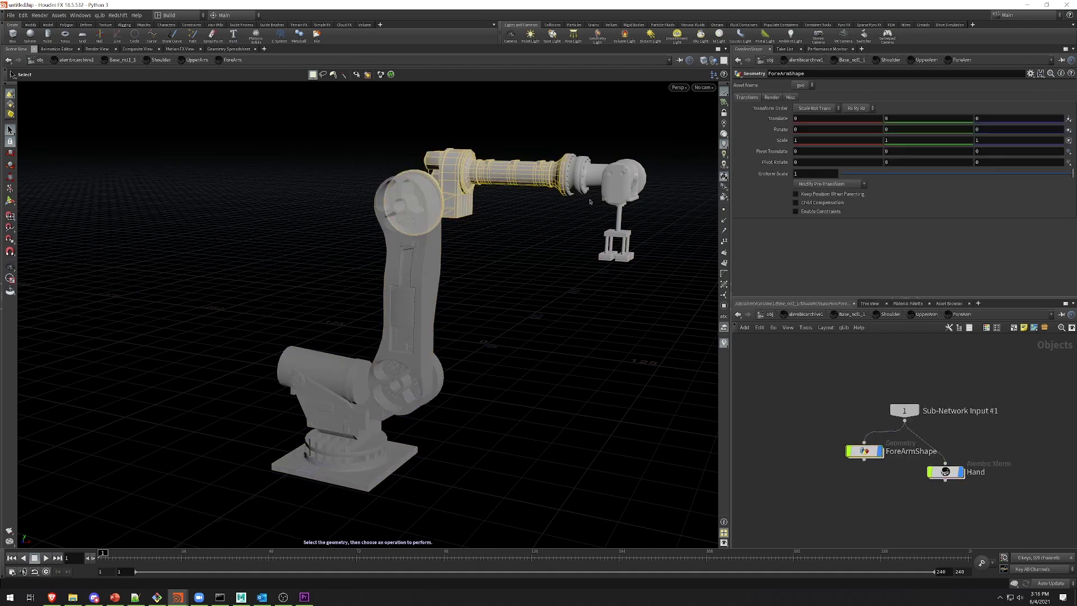
click(610, 194)
click(611, 194)
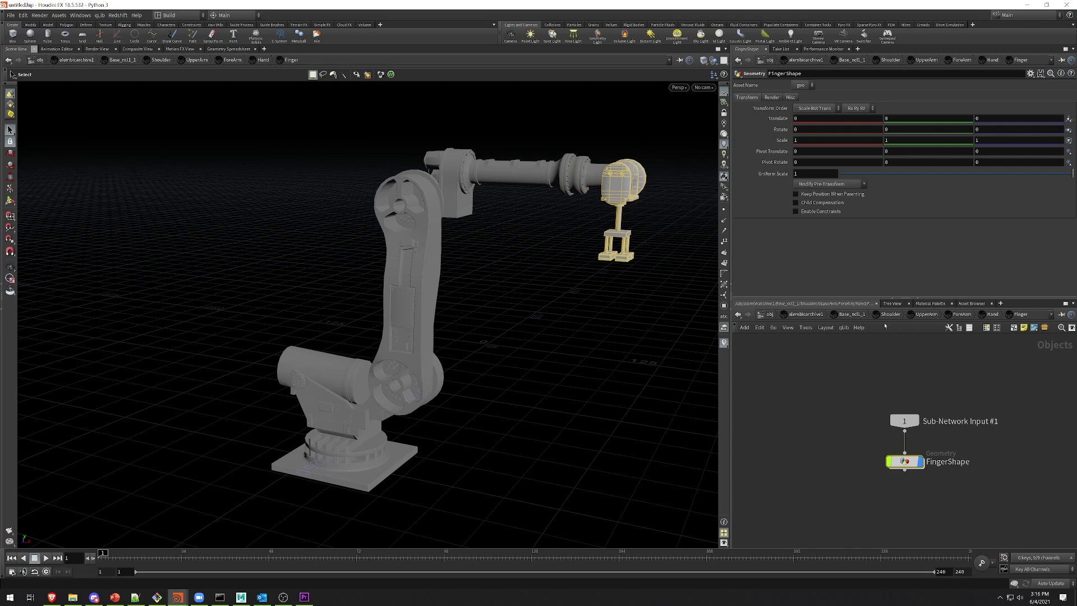
click(990, 315)
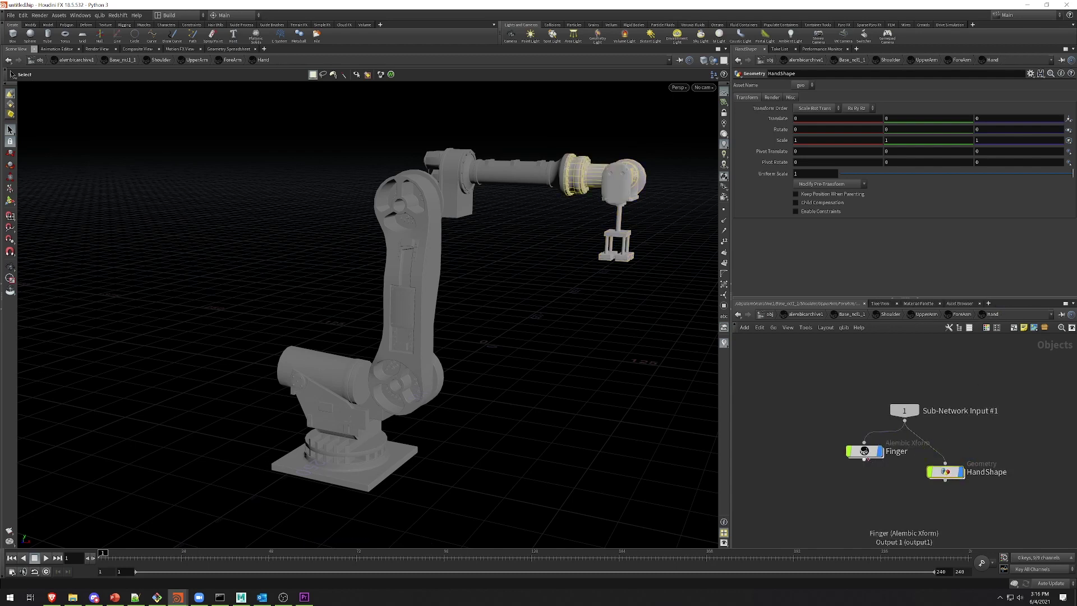
click(634, 194)
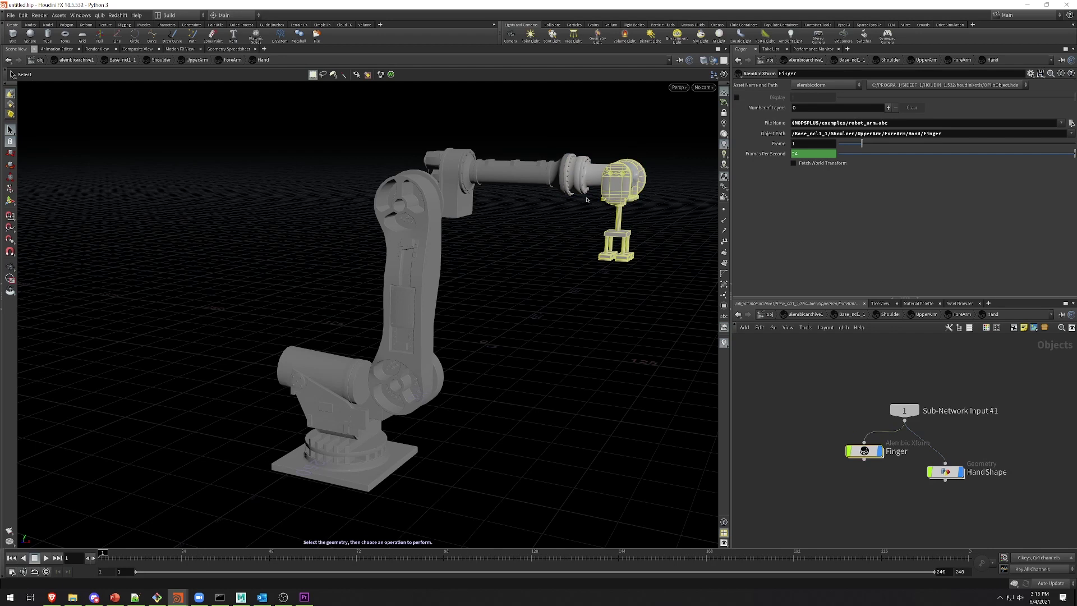
click(454, 196)
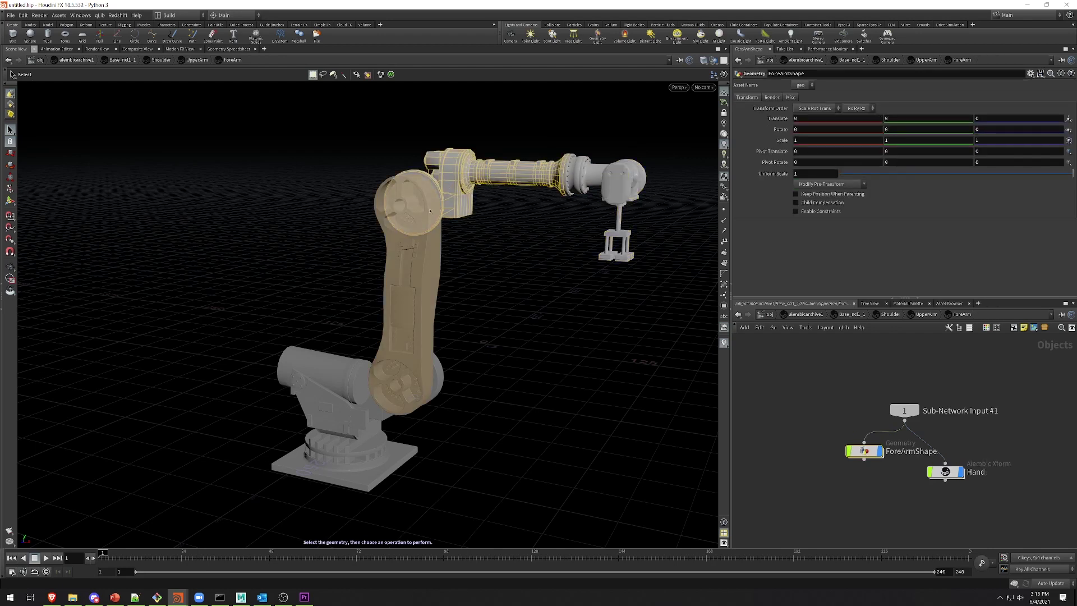
key(r)
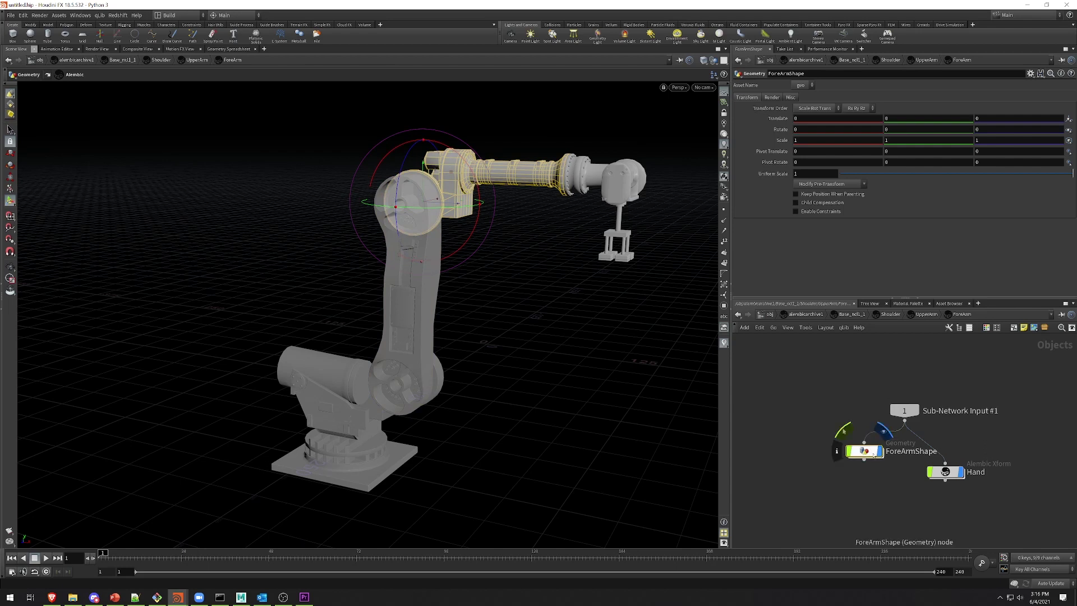
Step: Test-rotate the forearm and undo it, then insert null1 above ForeArmShape and Hand
drag(479, 171, 477, 135)
key(ctrl+z)
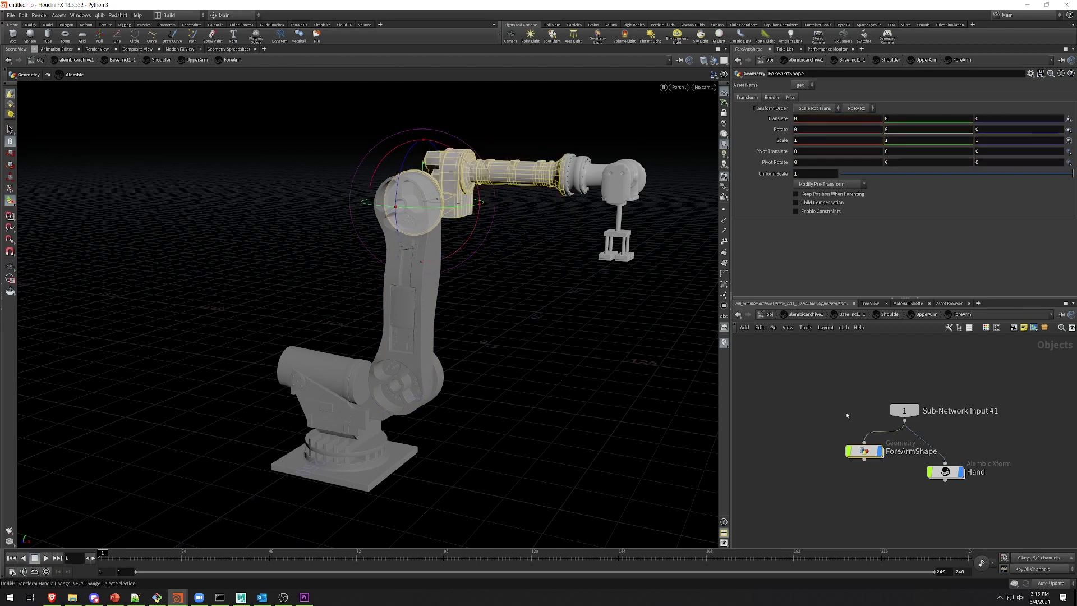
click(847, 415)
key(Tab)
click(881, 428)
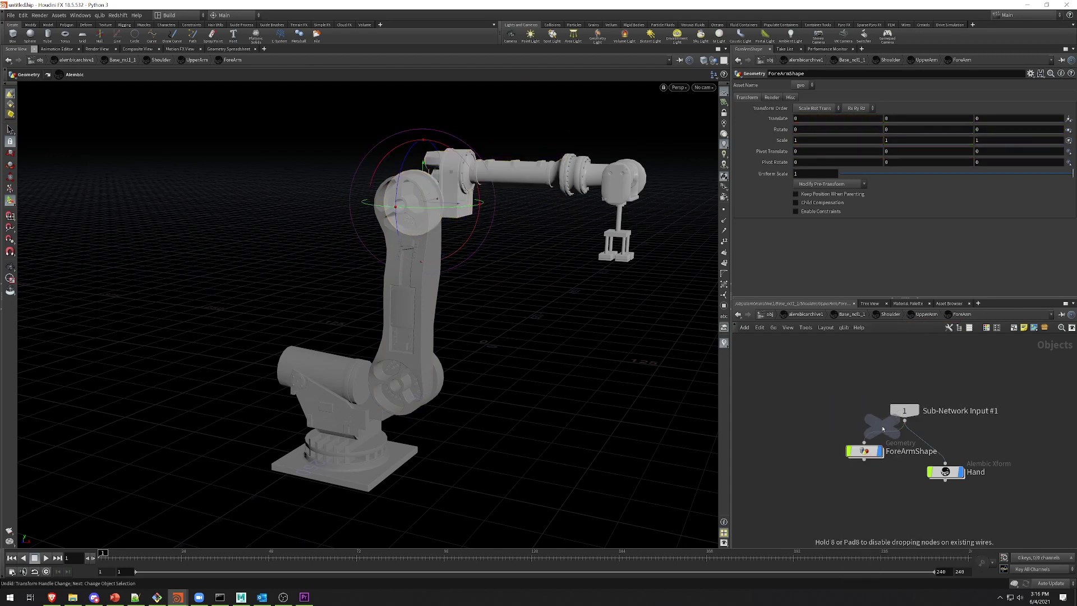
click(885, 449)
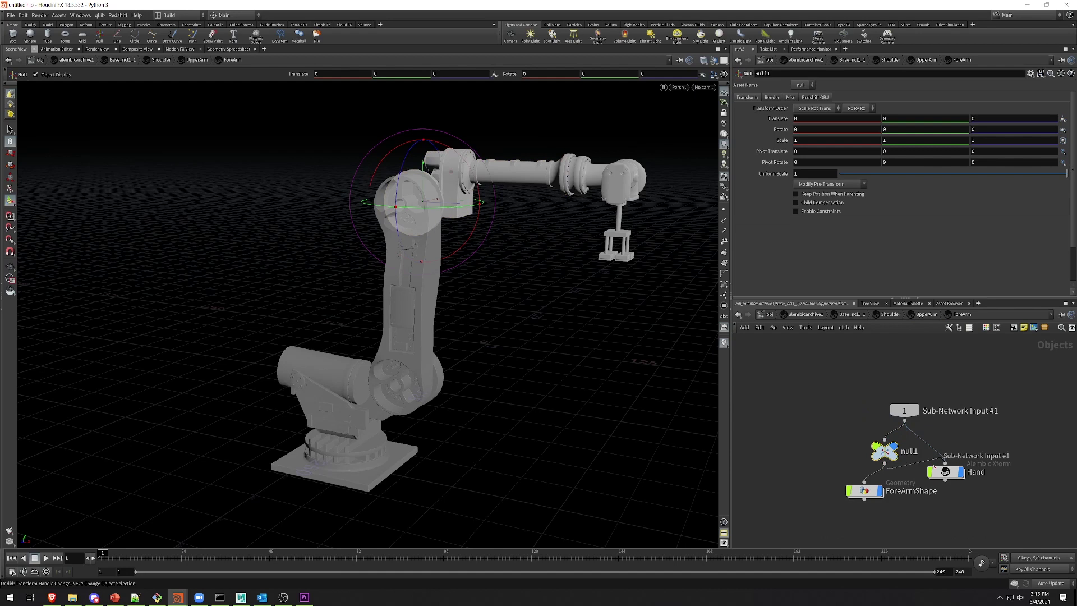
drag(935, 467, 885, 460)
Step: Swing the forearm down with null1, then rebuild the hierarchy at /obj to reset the pose
drag(481, 175, 522, 206)
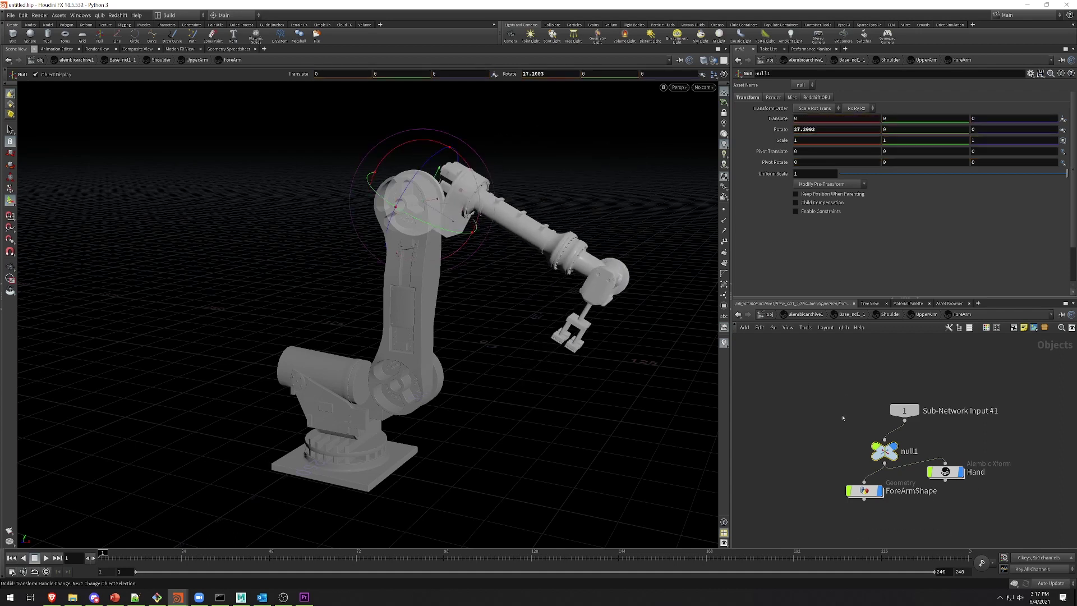
click(826, 388)
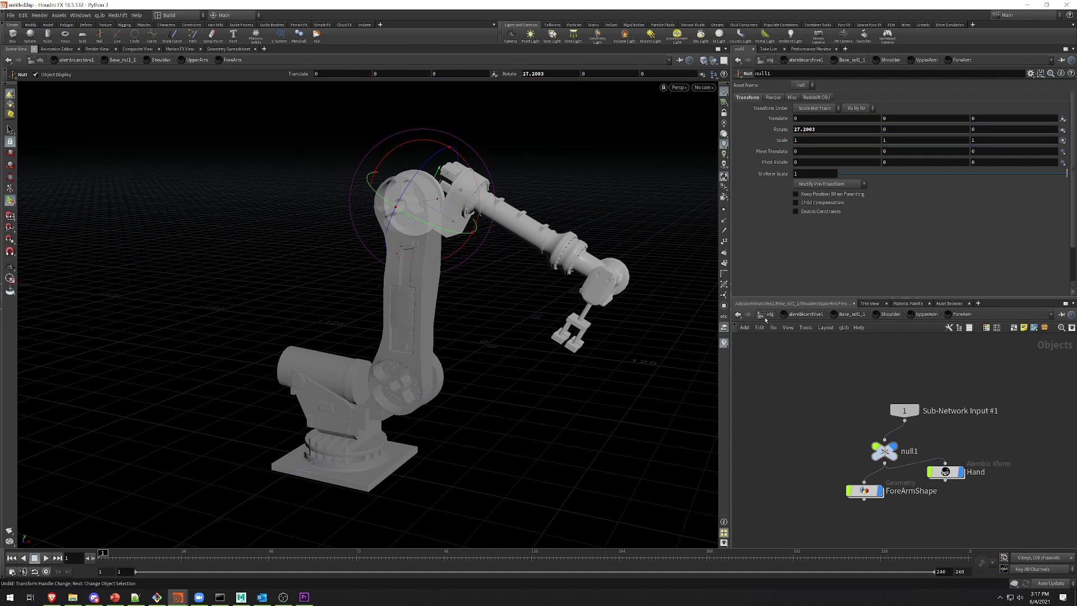
click(767, 315)
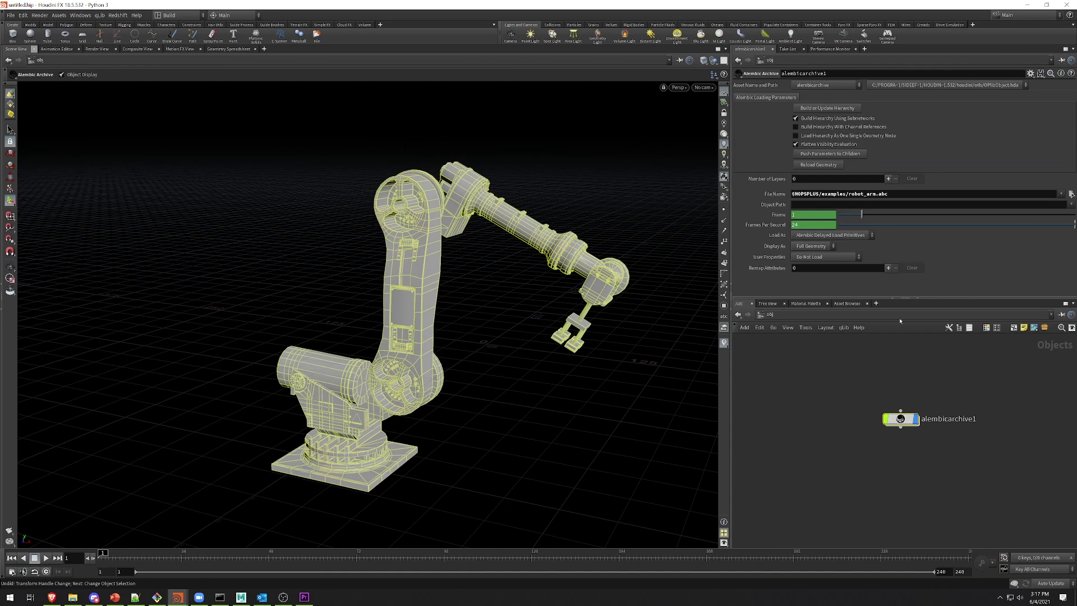
click(857, 109)
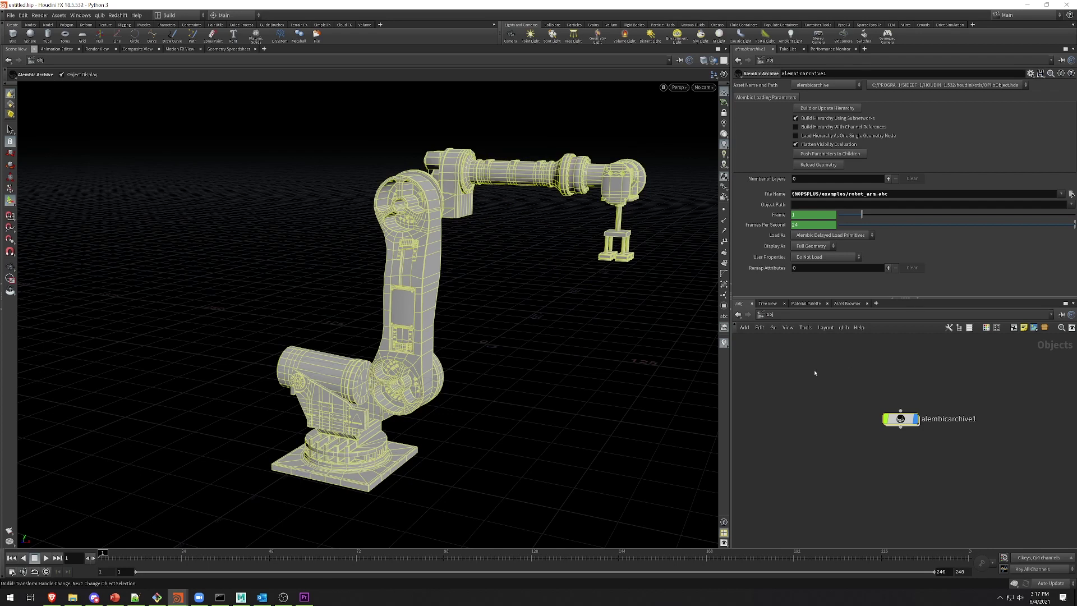
Step: Replace alembicarchive1 with a geo1 Geometry node and go inside it
drag(819, 370, 943, 471)
key(Delete)
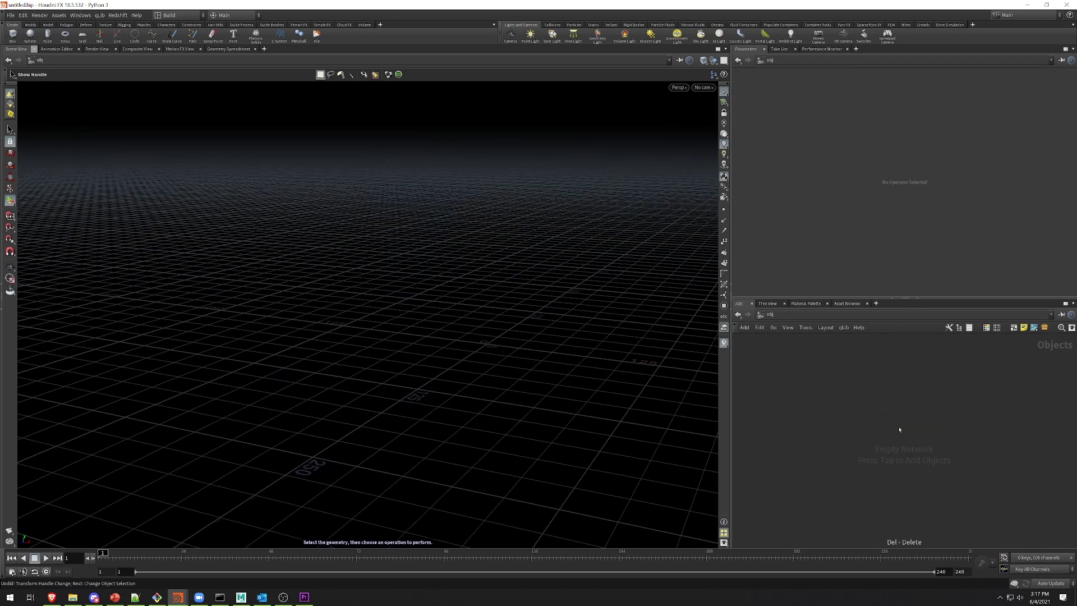
key(Tab)
text(geo)
key(Return)
click(899, 430)
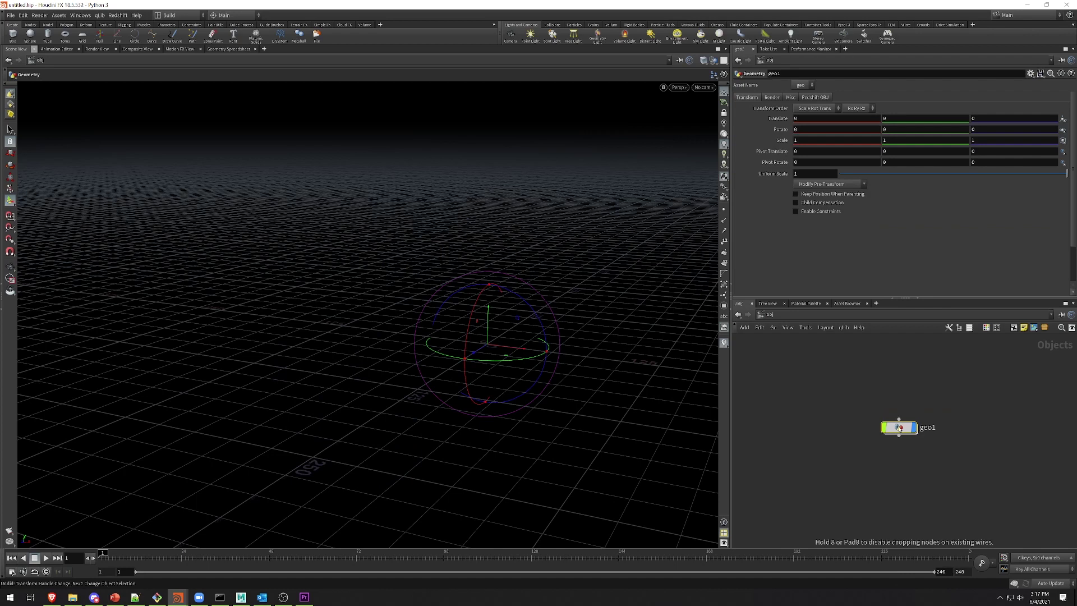
double_click(899, 428)
Step: Add an alembic1 SOP loading robot_arm.abc and select the upper arm segment
key(Tab)
text(alem)
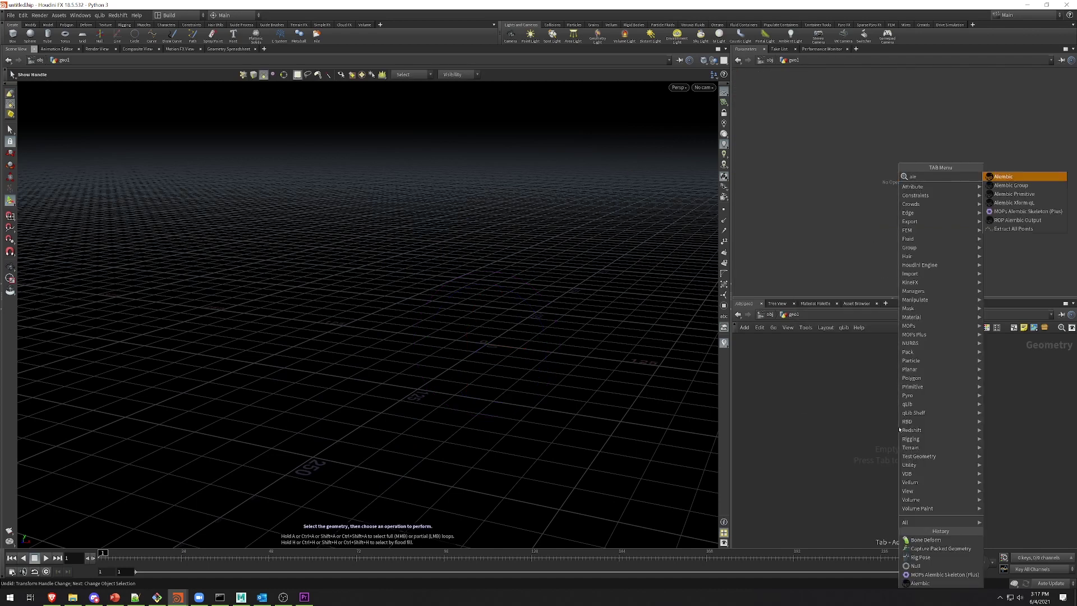
key(Return)
click(899, 428)
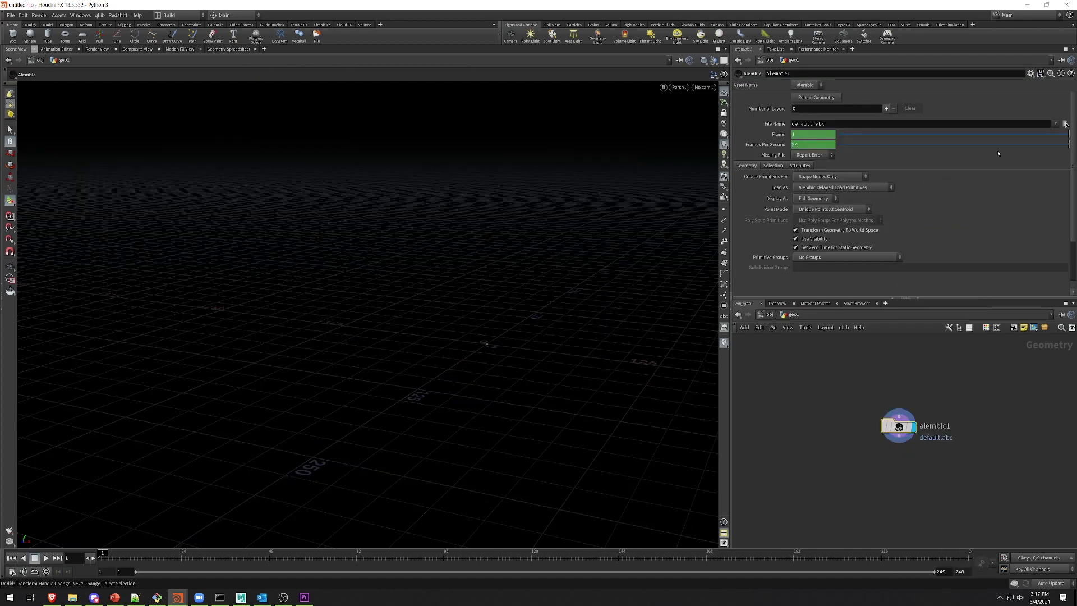
click(1055, 124)
click(1052, 138)
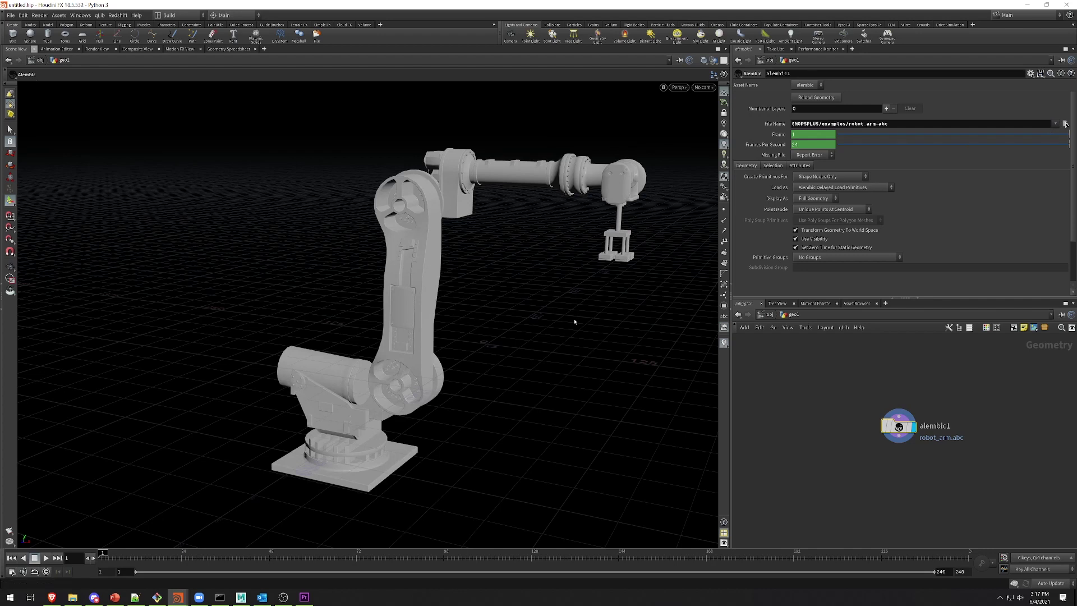
click(9, 131)
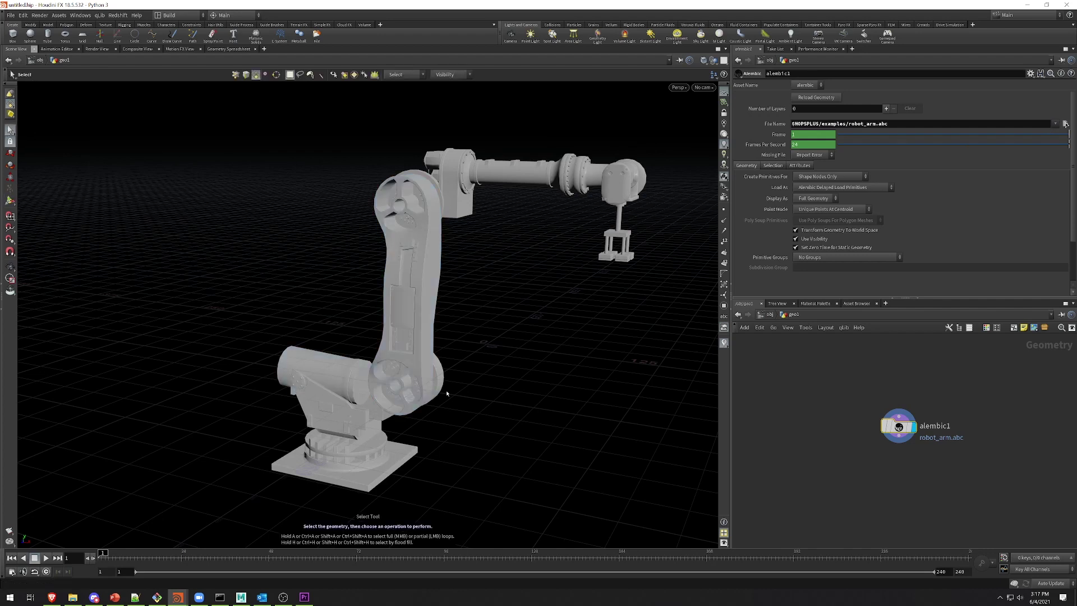
click(449, 180)
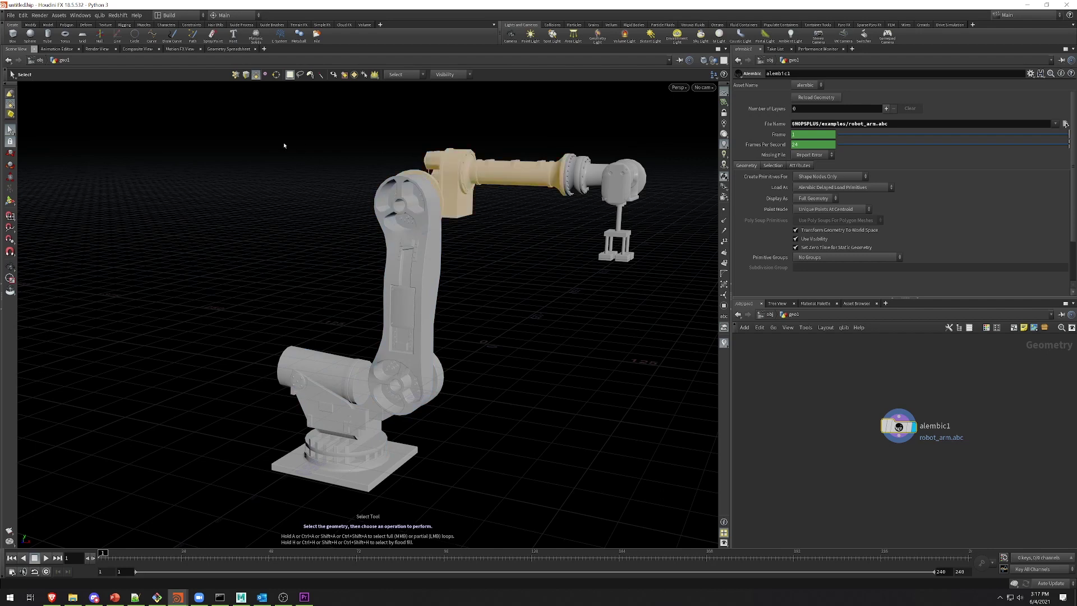
Step: Widen the spreadsheet path column and set Create Primitives For to Shape and Transform Nodes
click(229, 50)
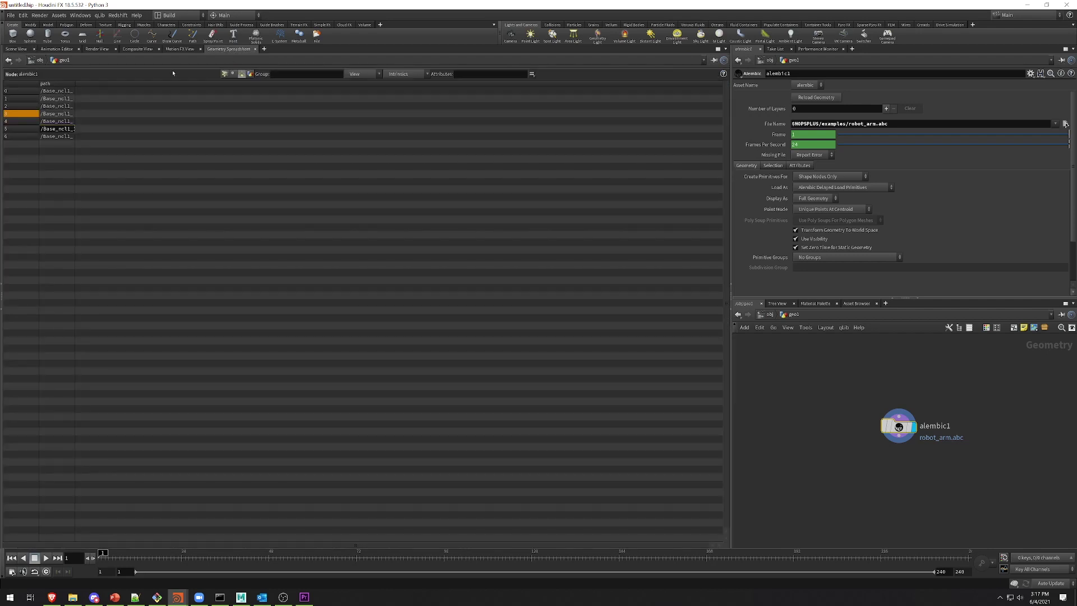
drag(76, 83, 382, 97)
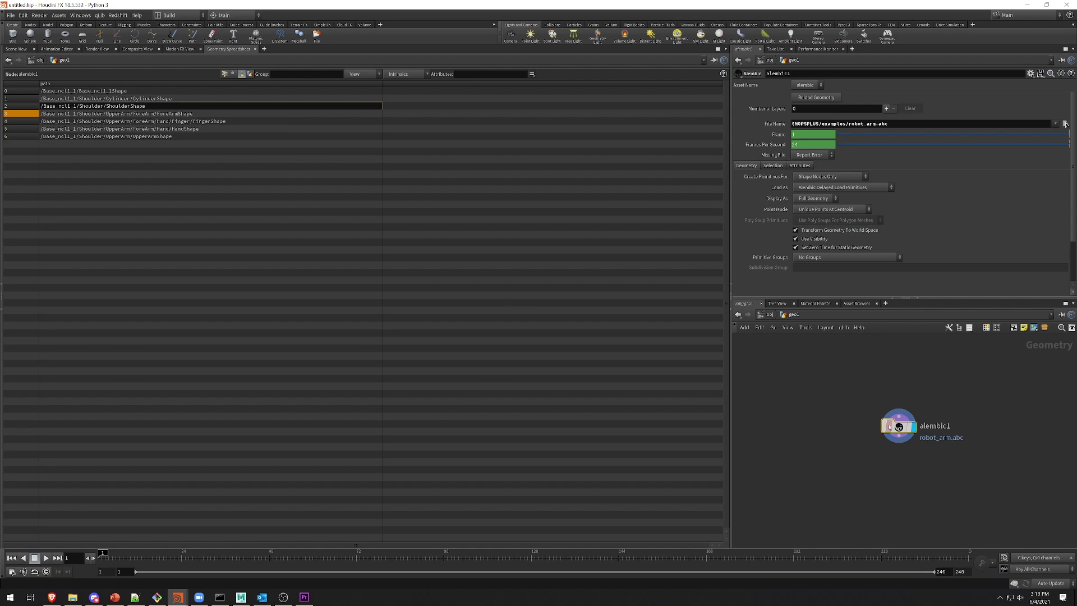
click(823, 178)
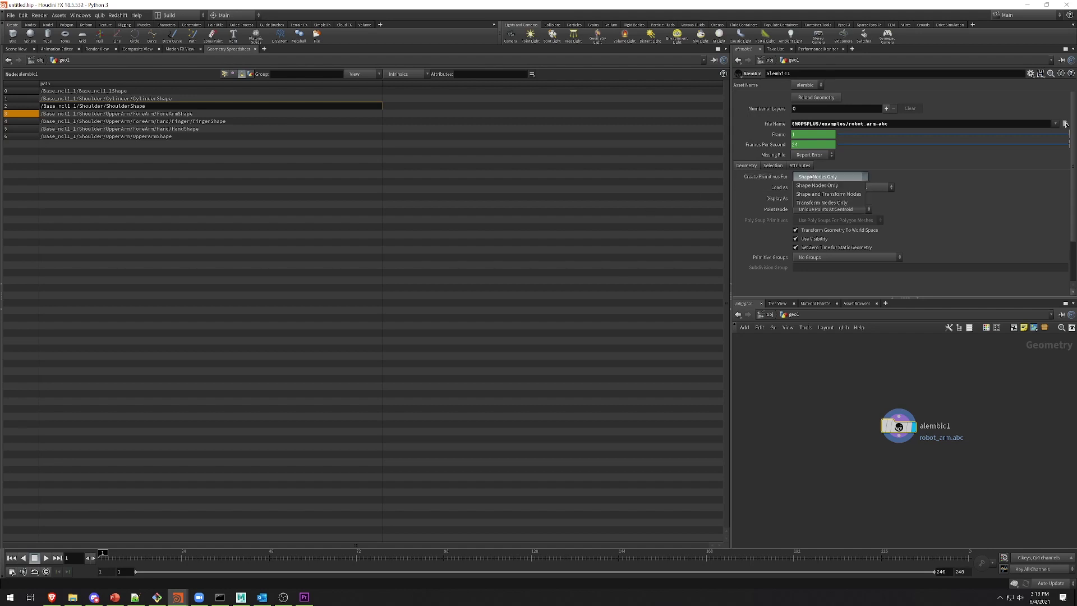
click(823, 195)
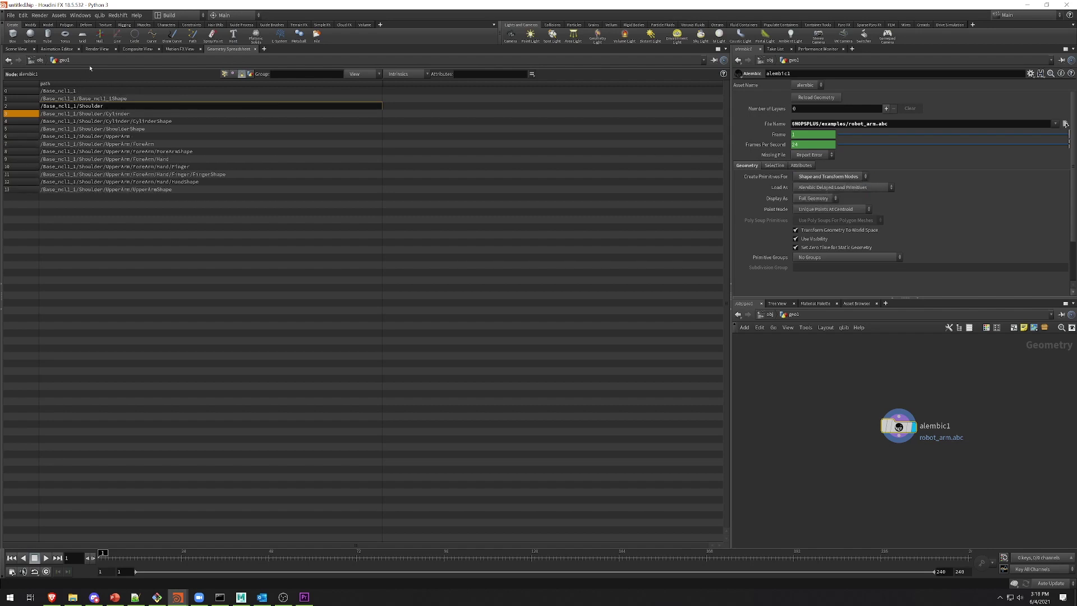
click(159, 121)
click(127, 106)
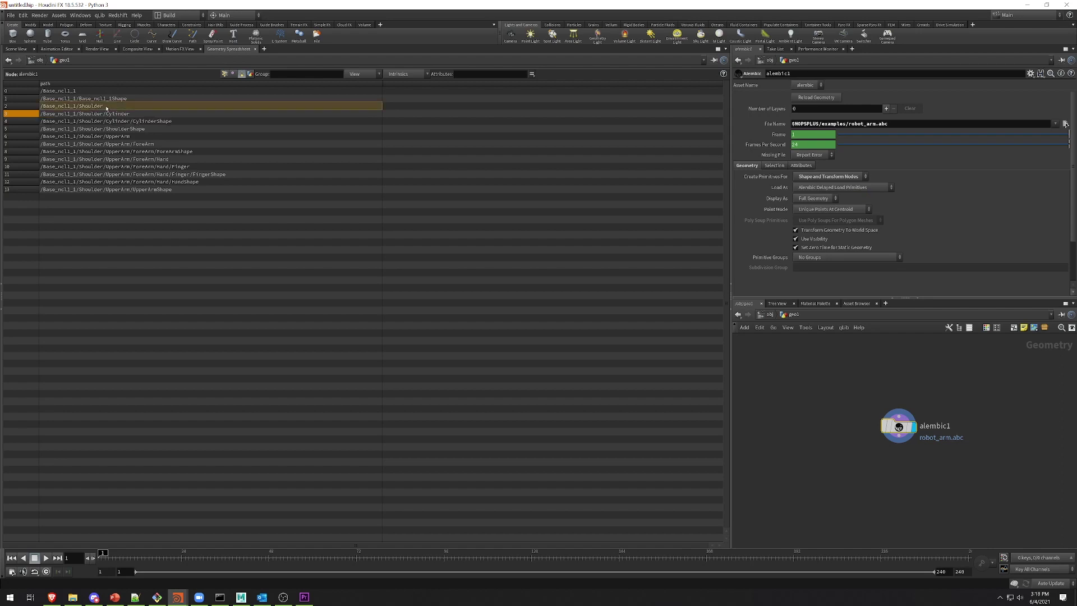
click(129, 129)
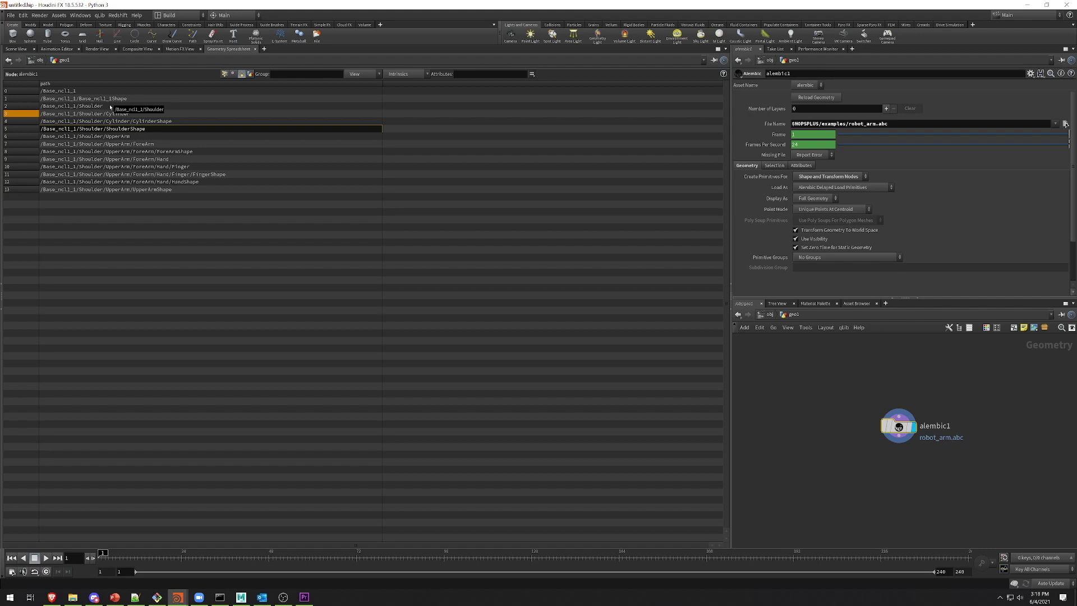
click(13, 50)
Step: Add a MOPs Alembic Skeleton (Plus) node below alembic1 and wire alembic1 into it
key(Tab)
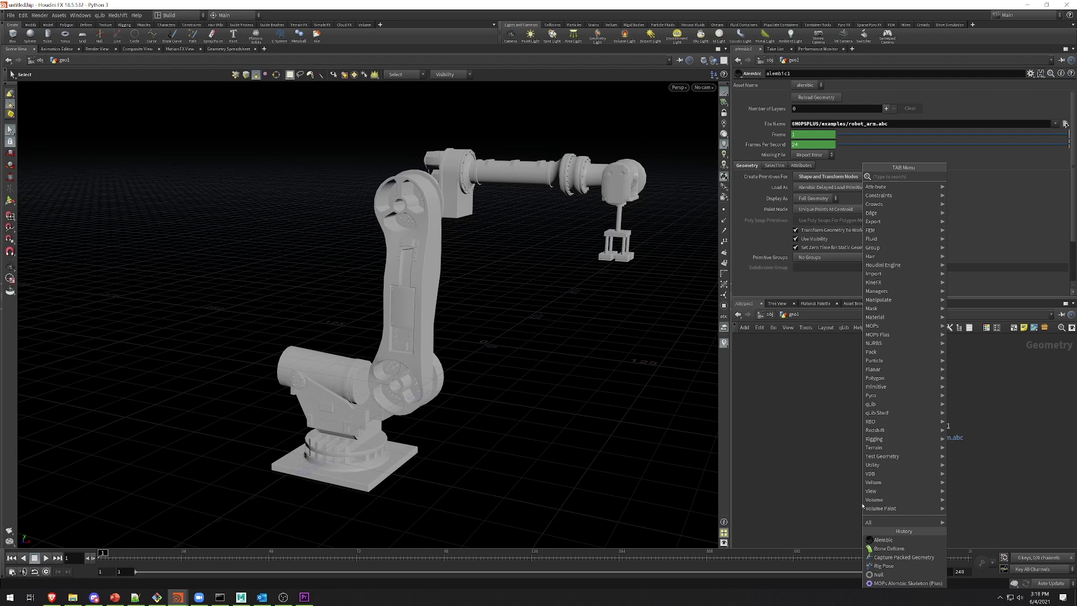
text(mopsal)
key(Down)
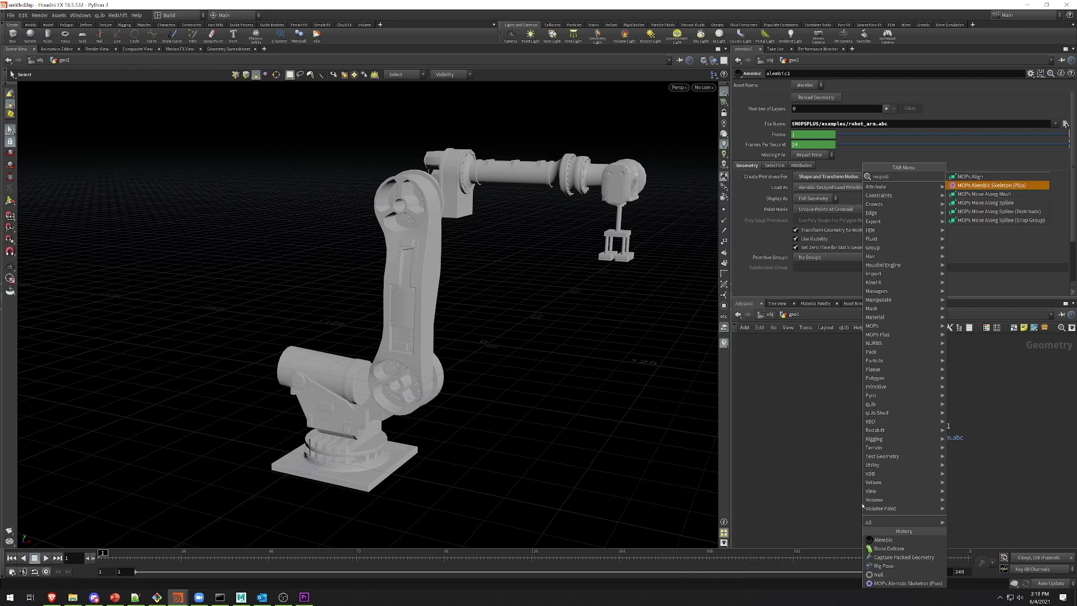
key(Return)
click(862, 503)
drag(862, 503, 899, 479)
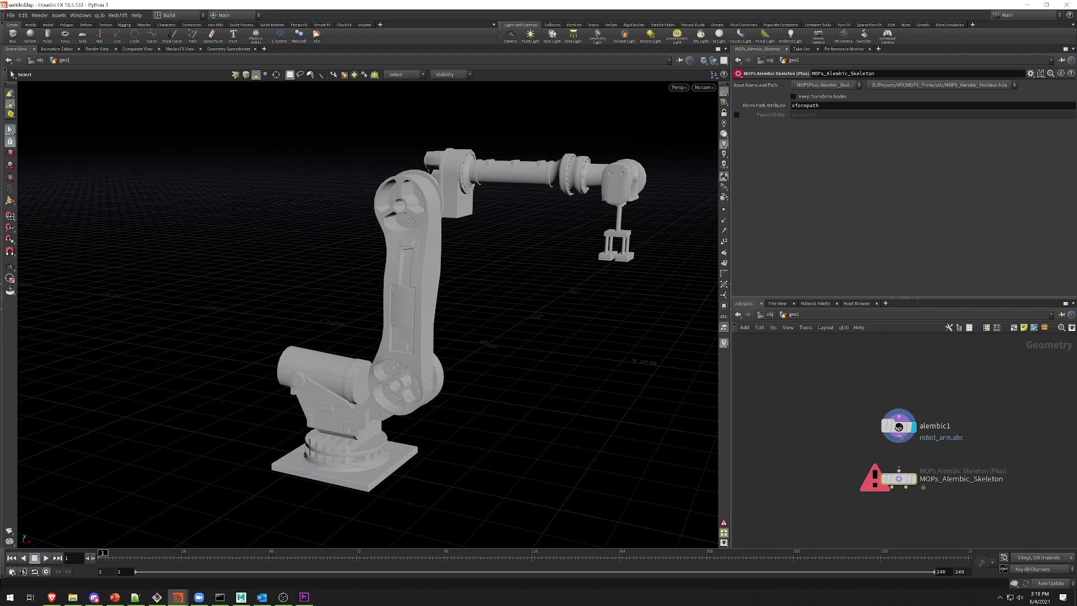
drag(899, 438, 899, 471)
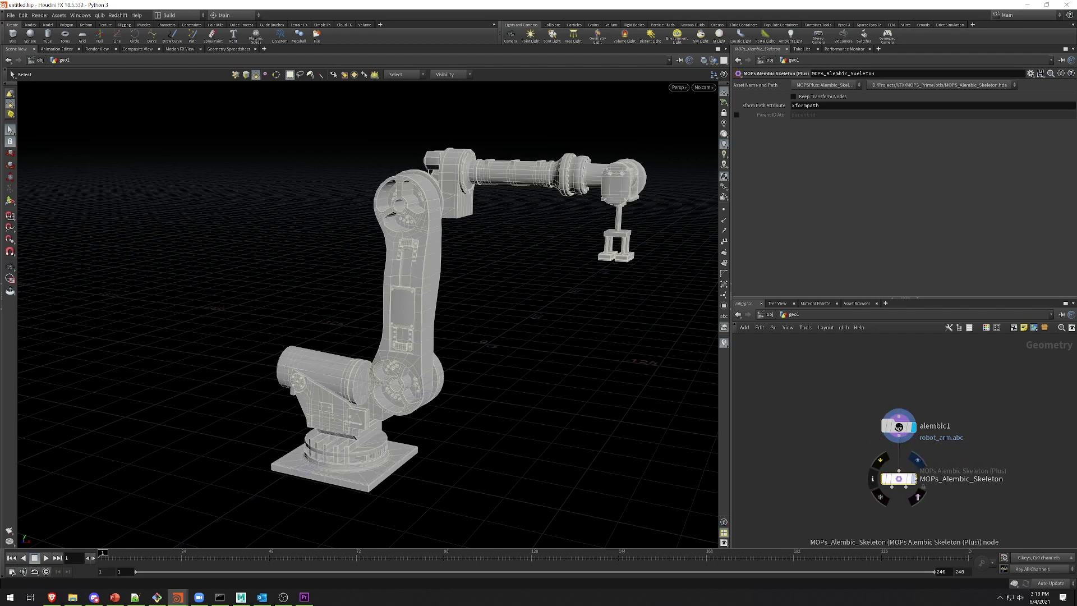
Step: Inspect its spreadsheet output while toggling Keep Transform Nodes on and back off
click(228, 49)
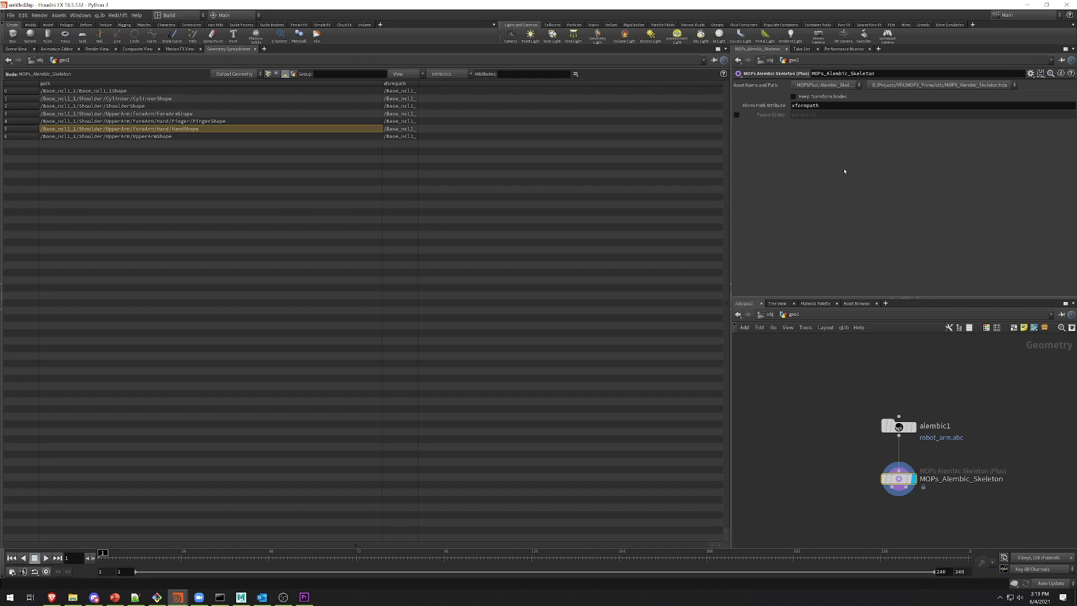
click(811, 97)
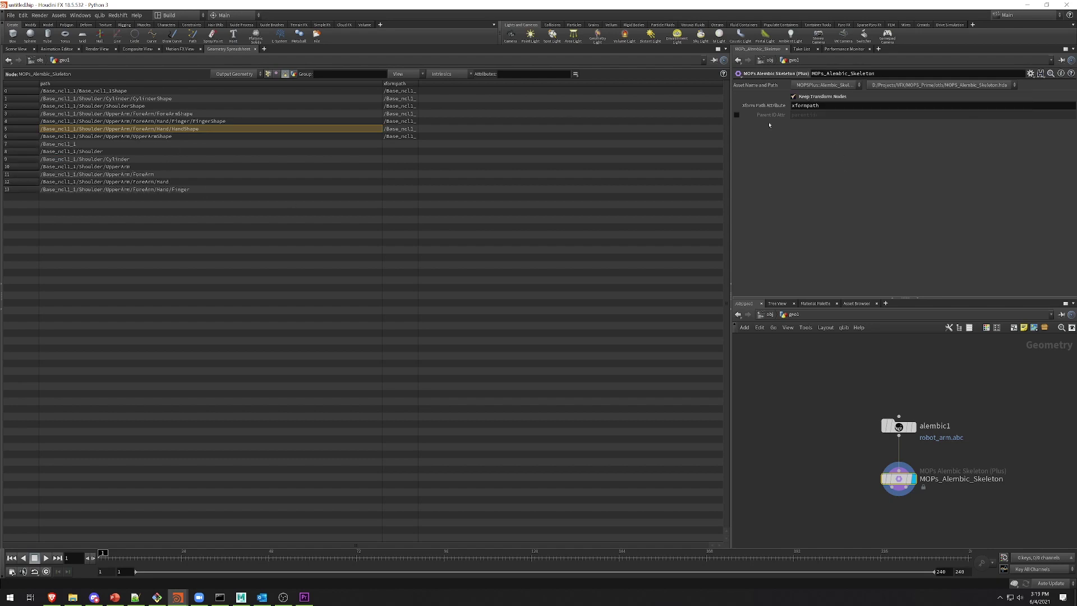
click(811, 97)
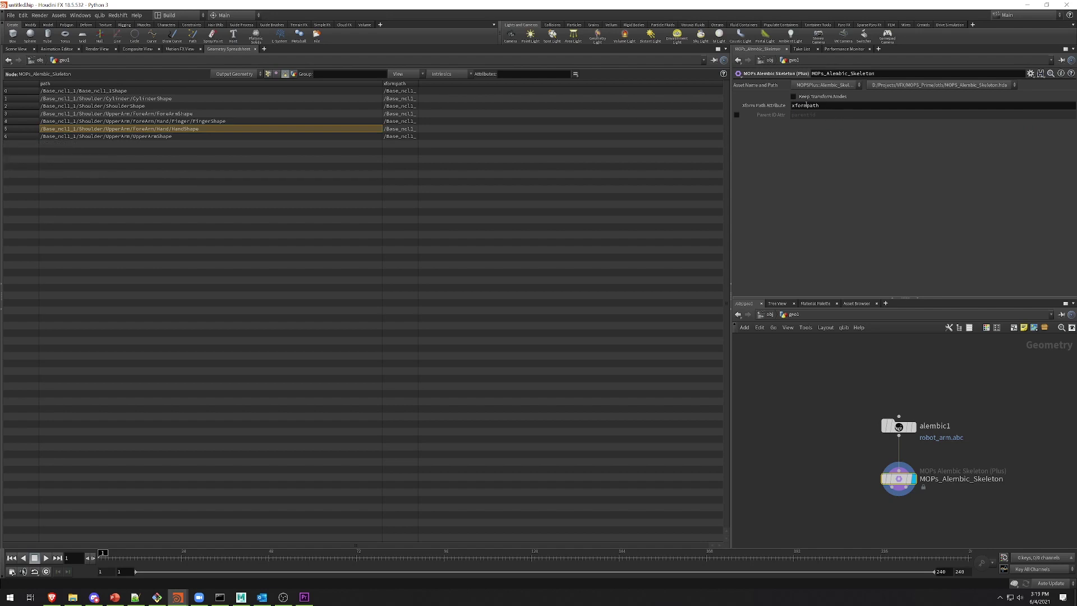
Step: Sort by xformpath, restore ascending point order, and widen the xformpath column to full paths
click(417, 84)
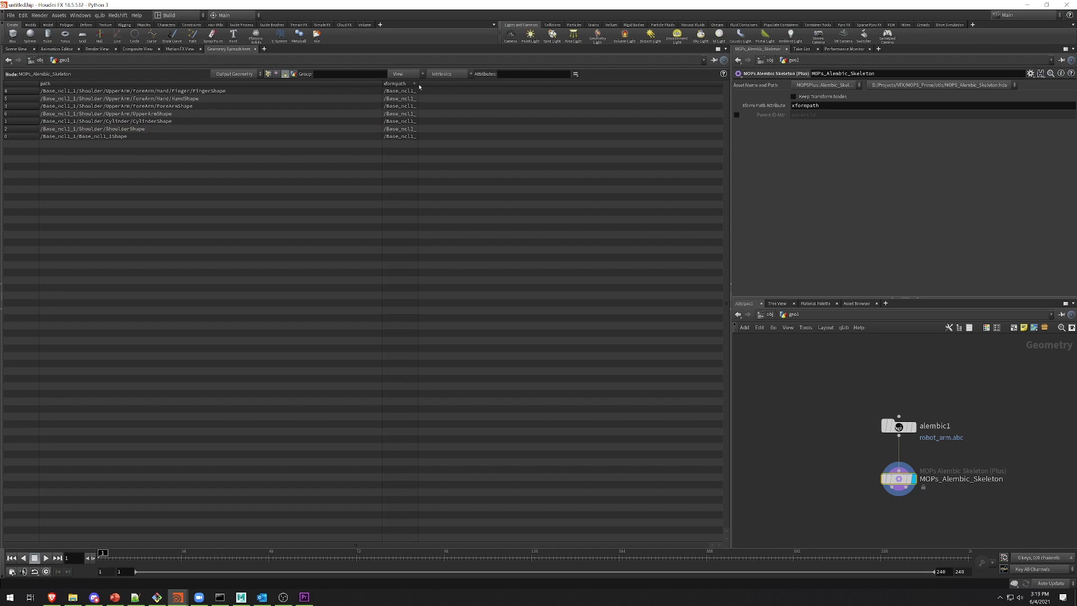
click(30, 84)
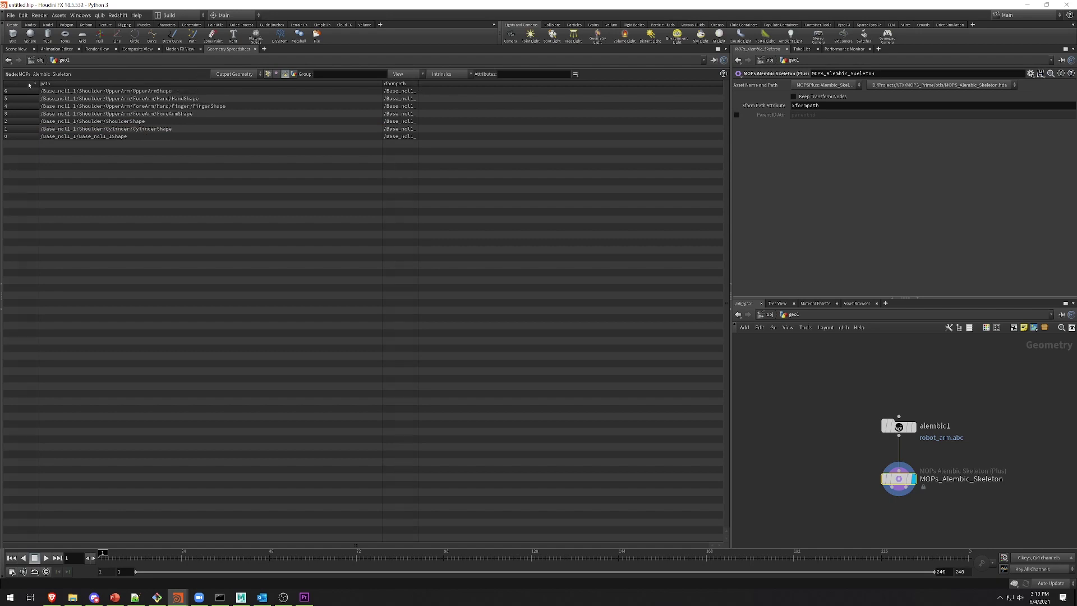
click(34, 84)
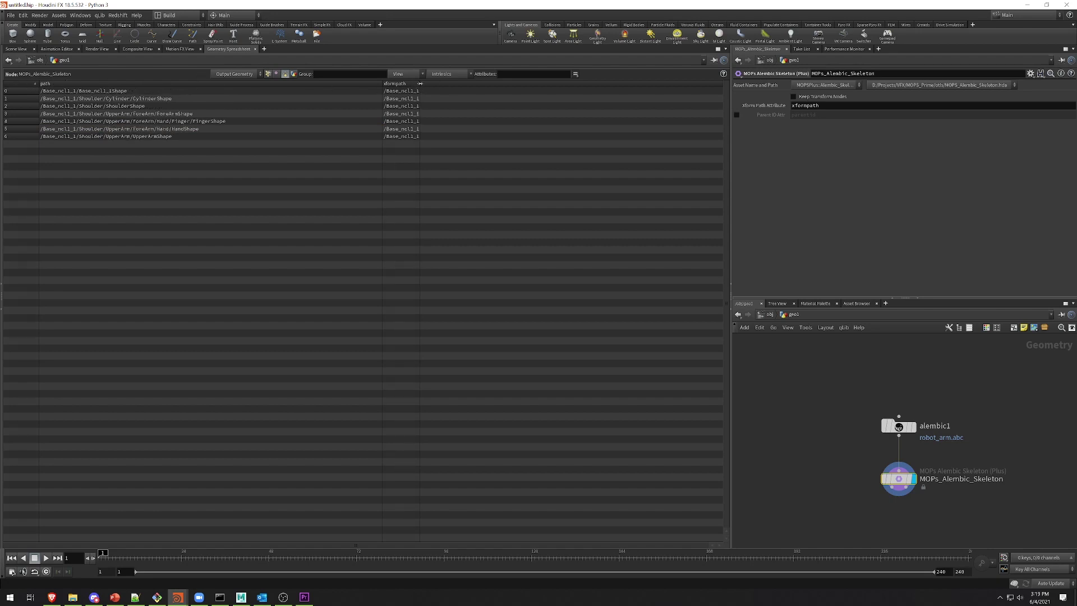
drag(420, 83, 616, 84)
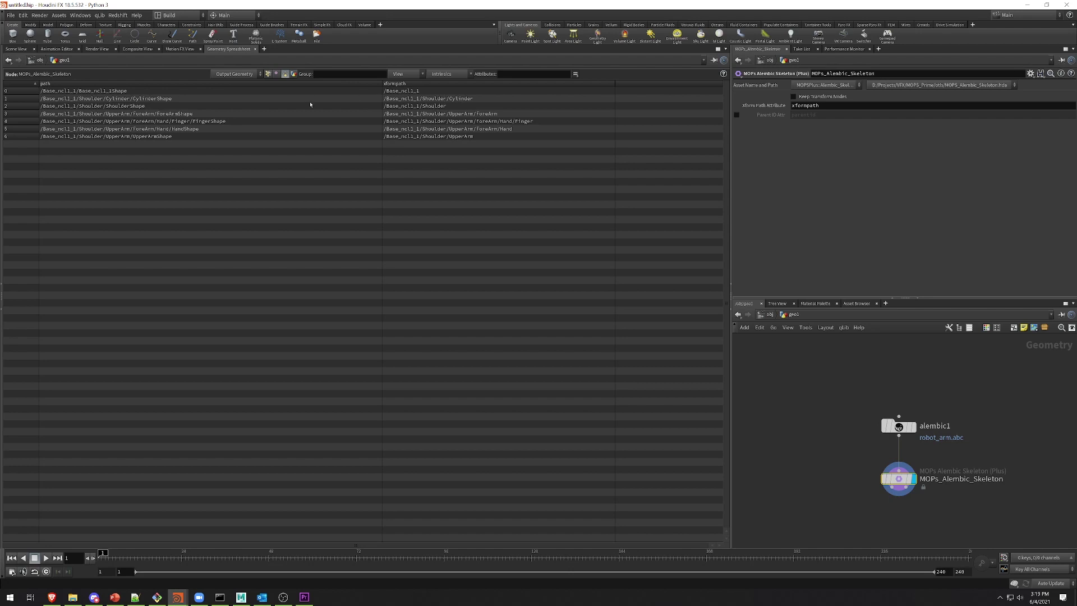
key(alt+1)
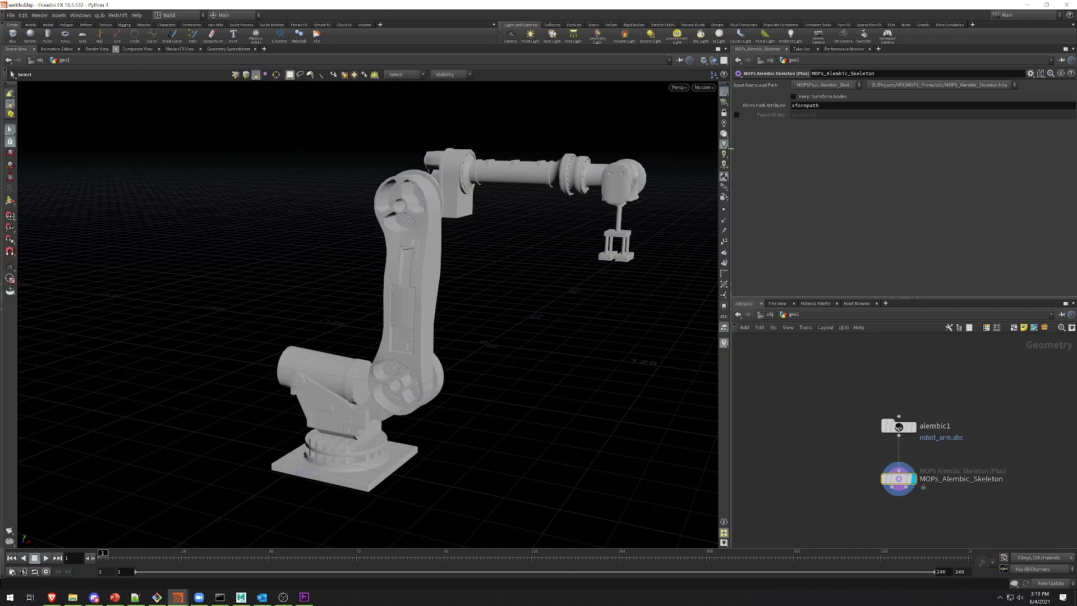
Step: Add a displayed null1 below MOPs_Alembic_Skeleton and list its points' names and transforms
mouse_move(775, 105)
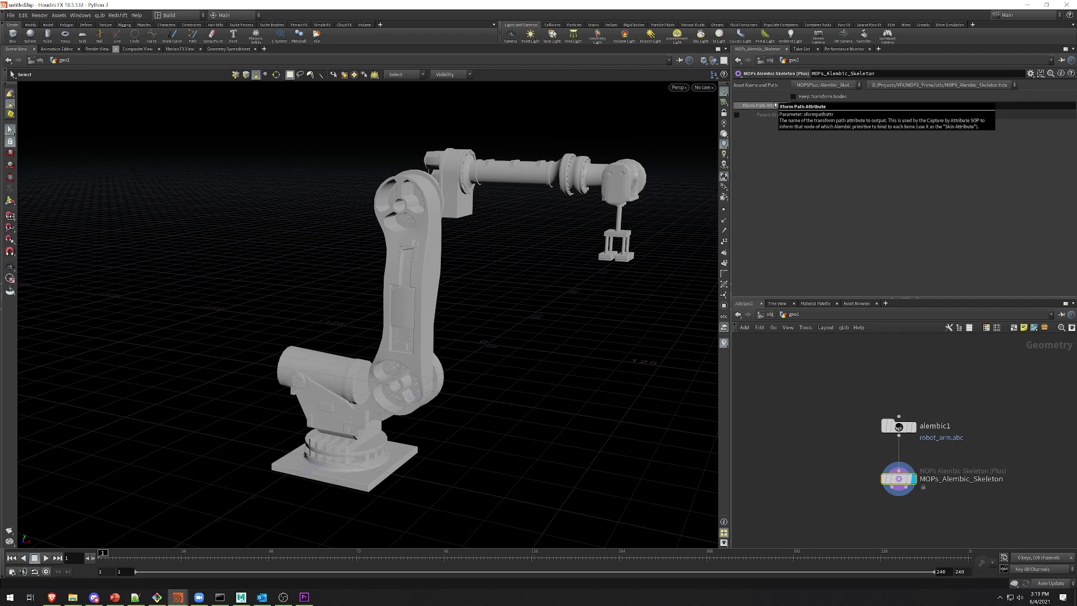
middle_drag(931, 538, 871, 462)
key(Tab)
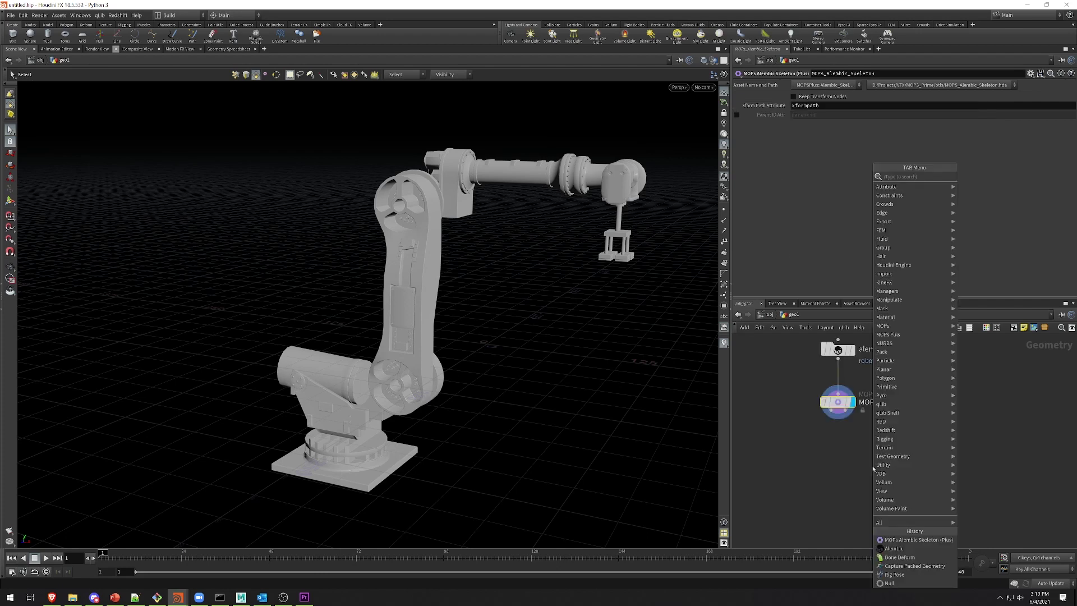
text(nu)
key(Return)
click(874, 467)
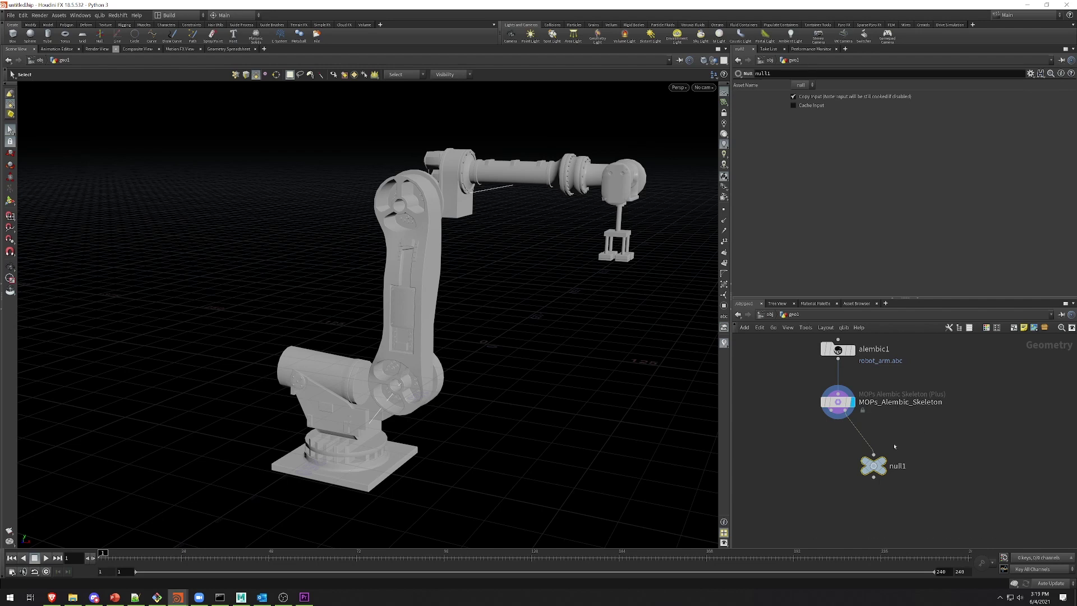
click(891, 465)
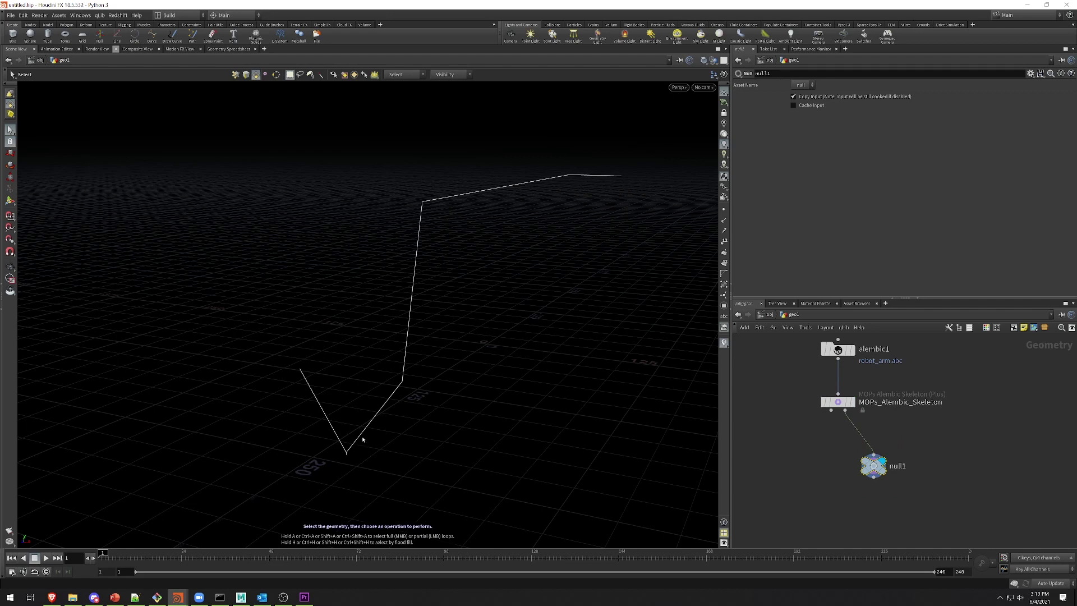
click(222, 49)
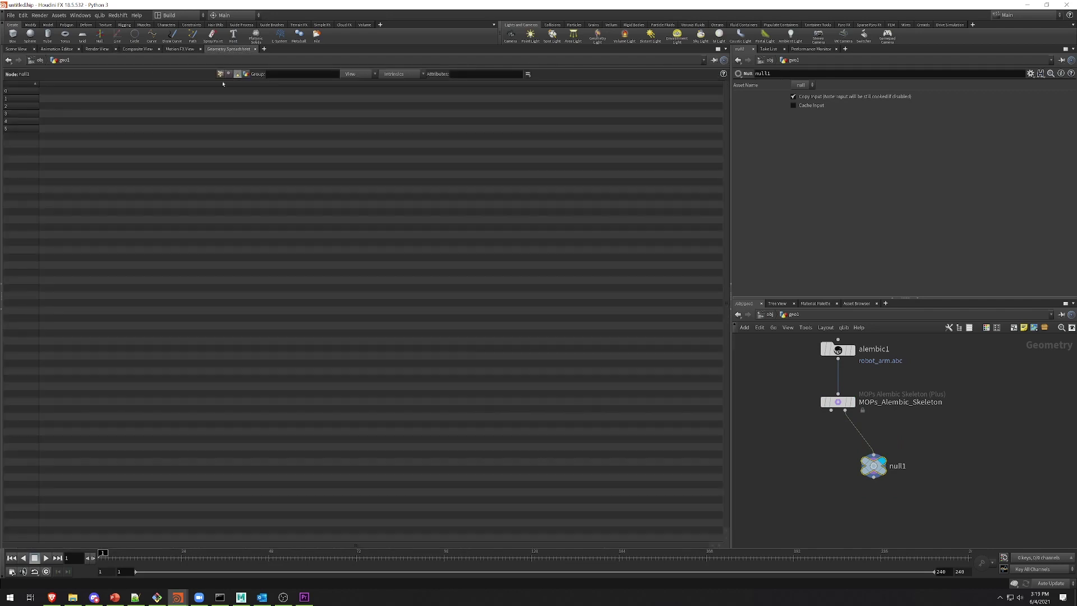
click(221, 74)
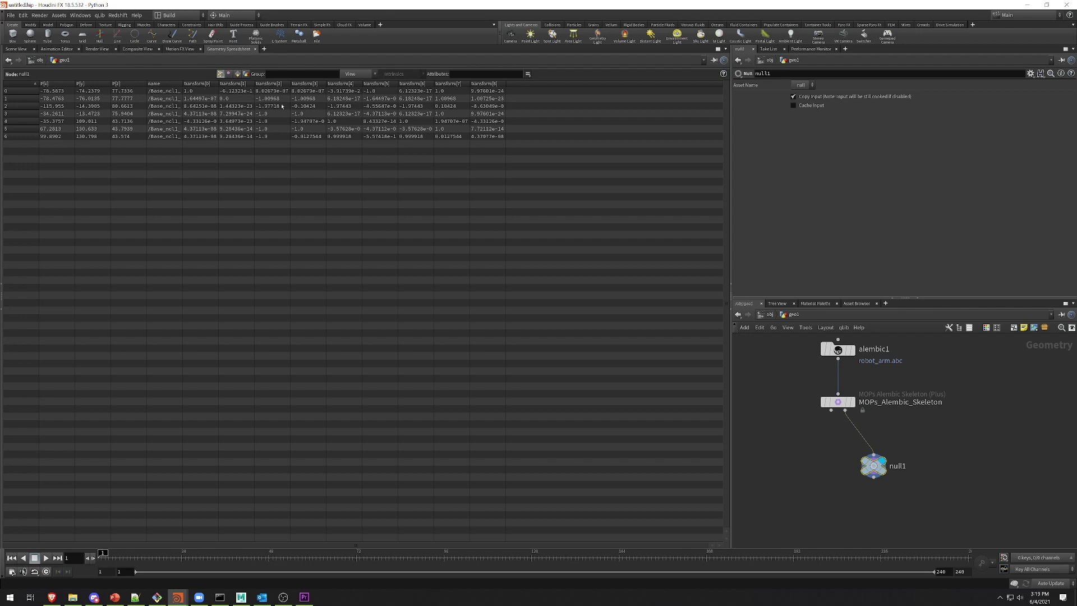
Step: Add a rigpose1 Rig Pose node below null1 and display it
click(16, 49)
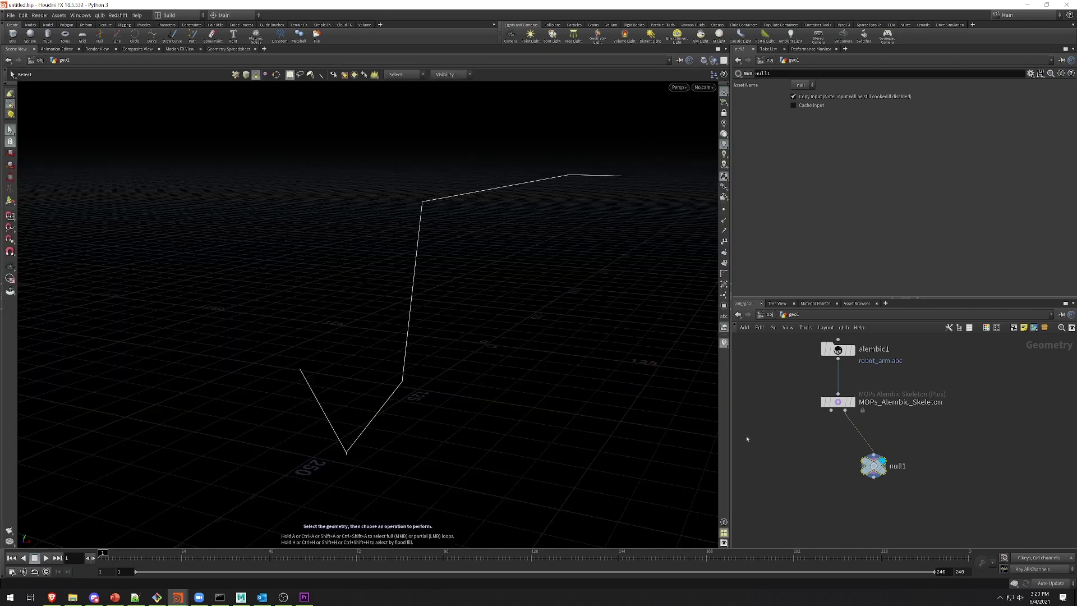
key(Tab)
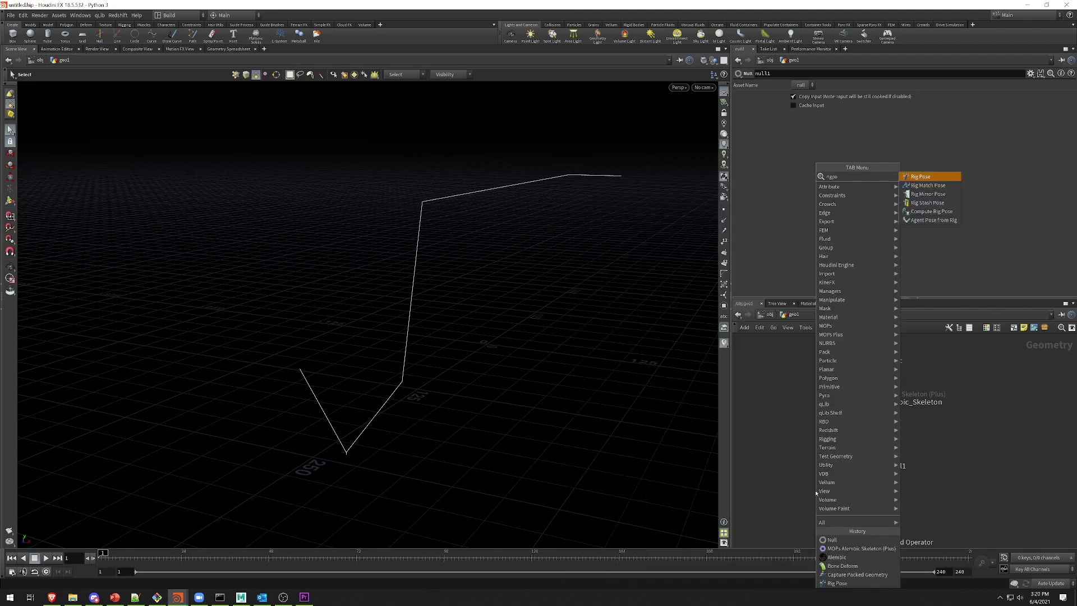
click(928, 175)
click(867, 507)
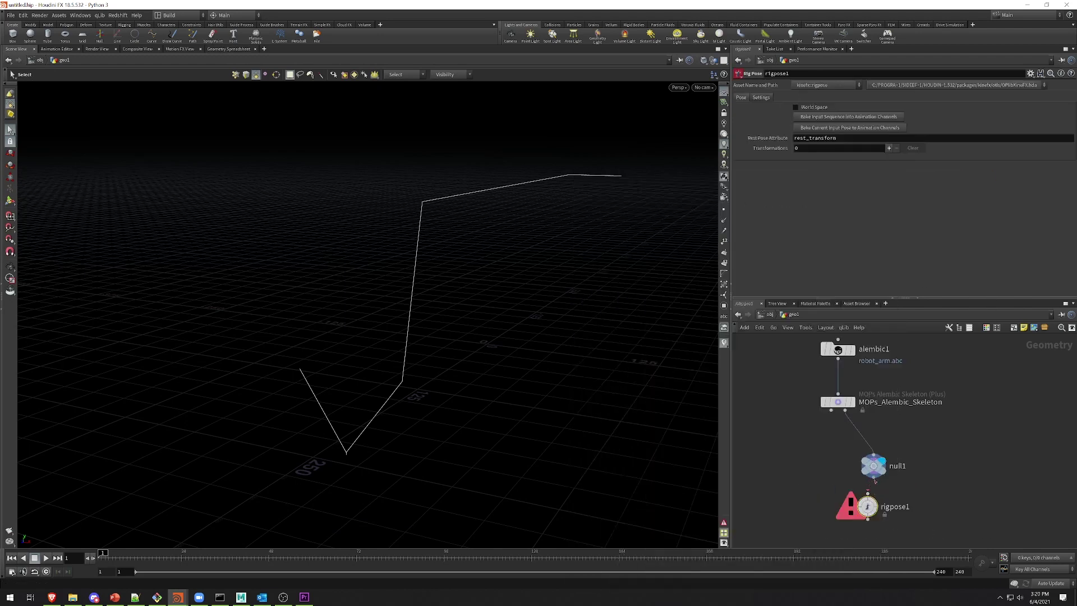
click(886, 489)
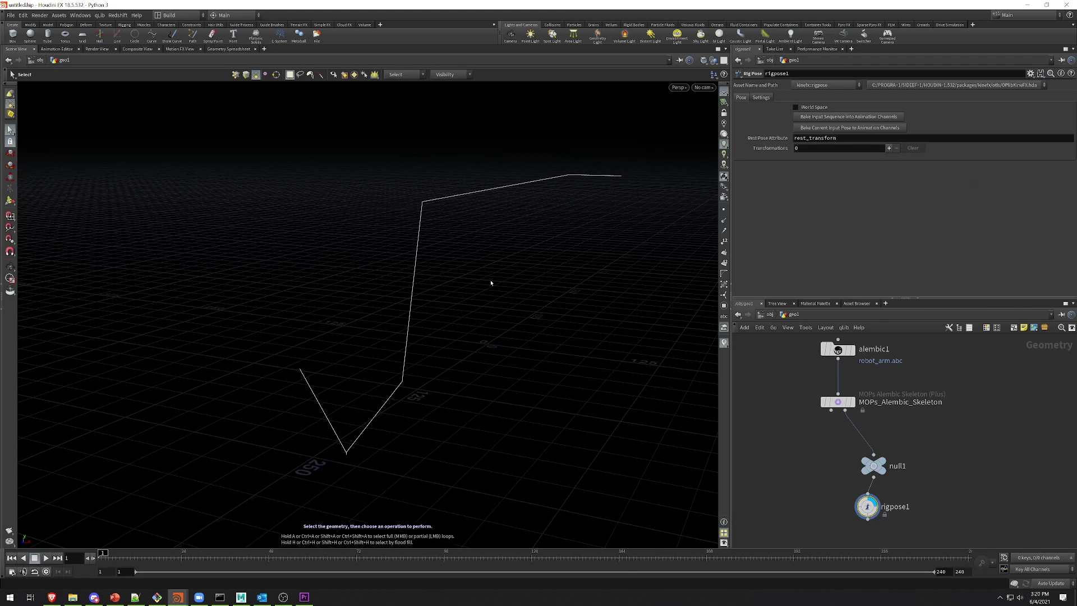
Step: Rotate the ForeArm joint about 46 degrees in the pose state, then select UpperArm
key(Return)
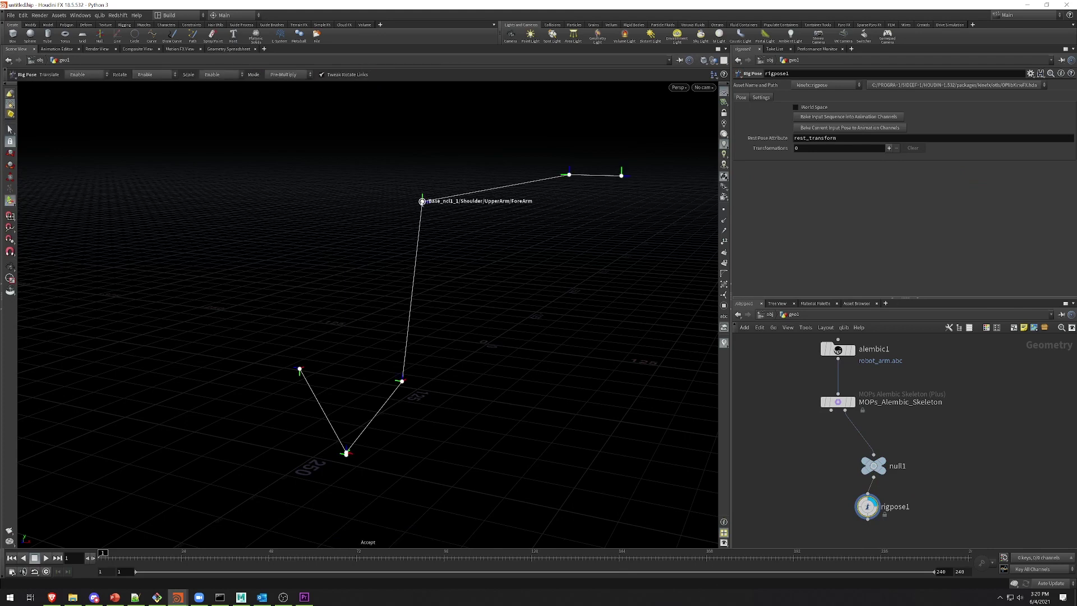
click(423, 202)
drag(467, 171, 482, 208)
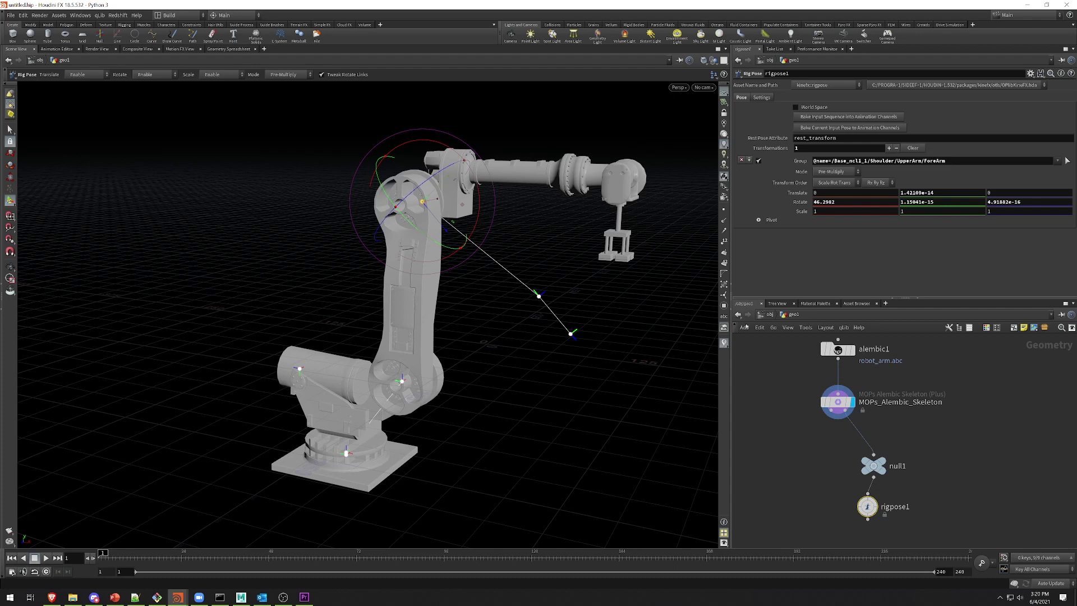
key(h)
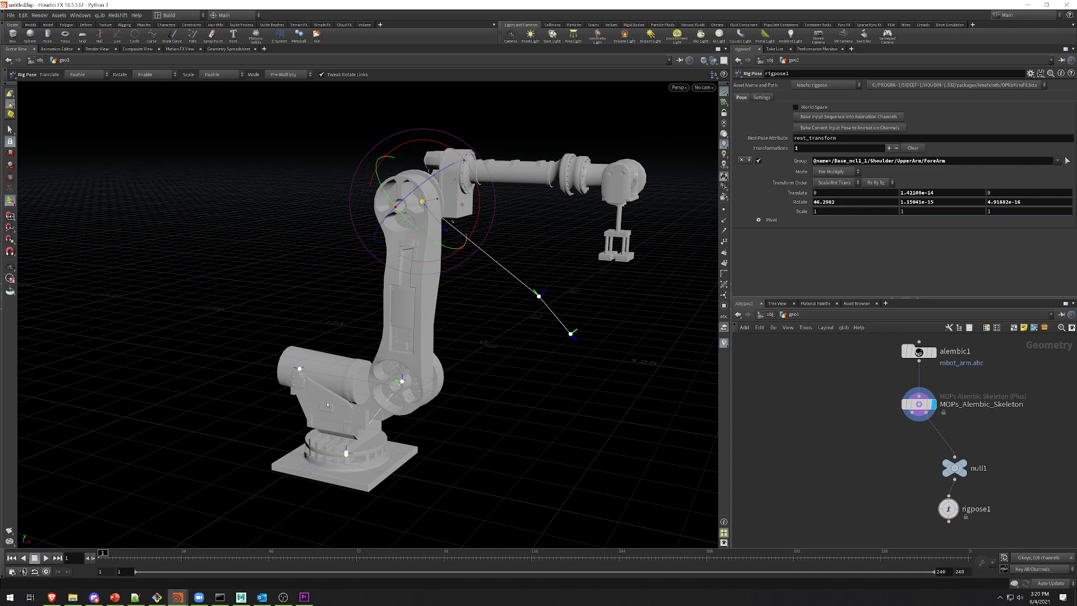
click(399, 384)
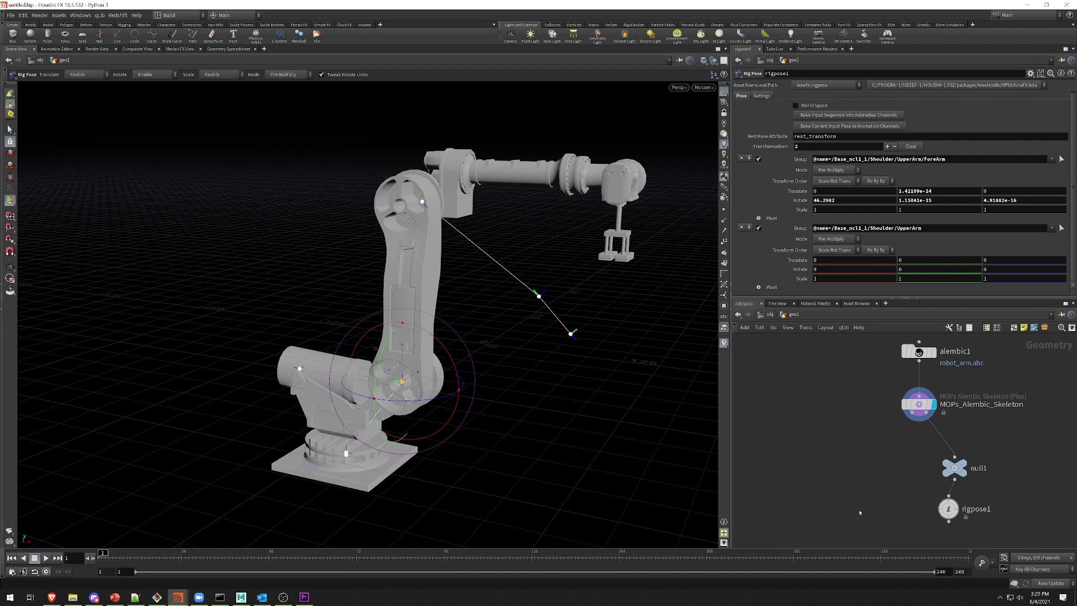
Step: Add a displayed capturepackedgeo1 node fed by both MOPs_Alembic_Skeleton outputs
key(Tab)
text(capturepack)
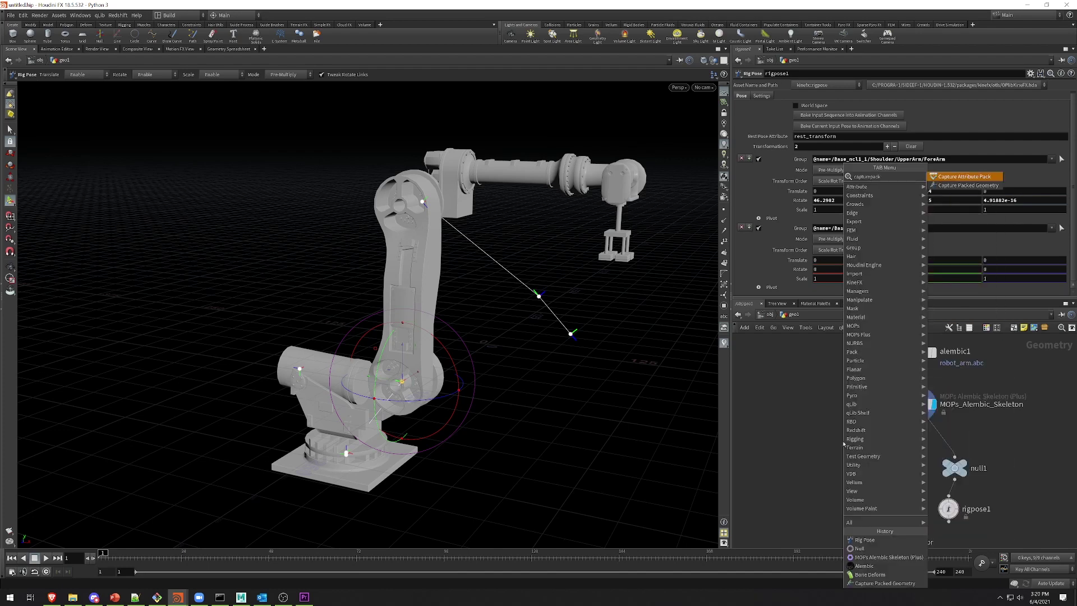
key(Down)
key(Return)
click(842, 441)
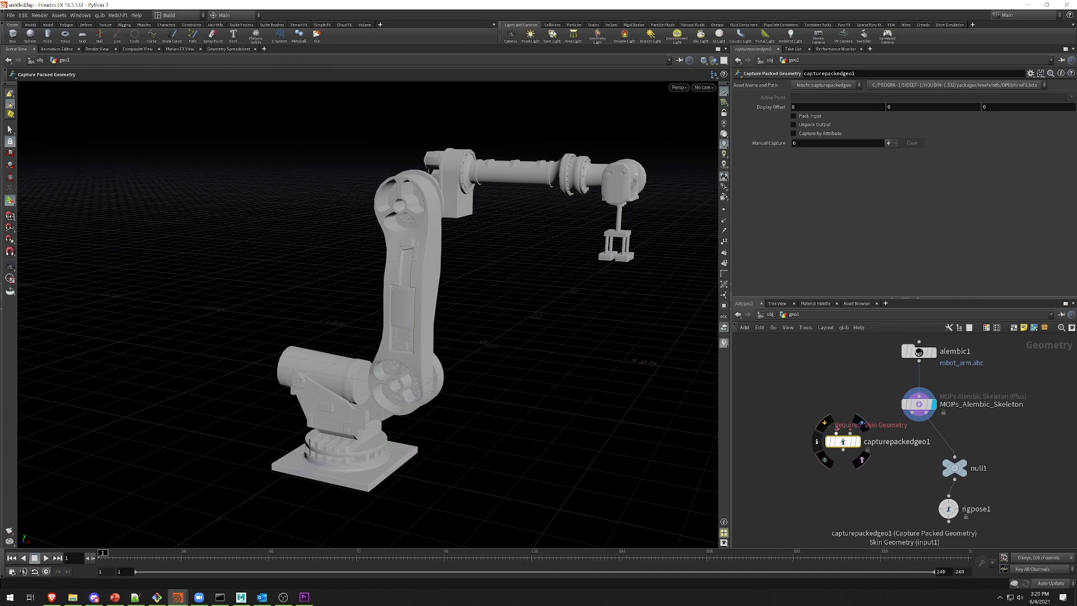
drag(837, 432, 910, 418)
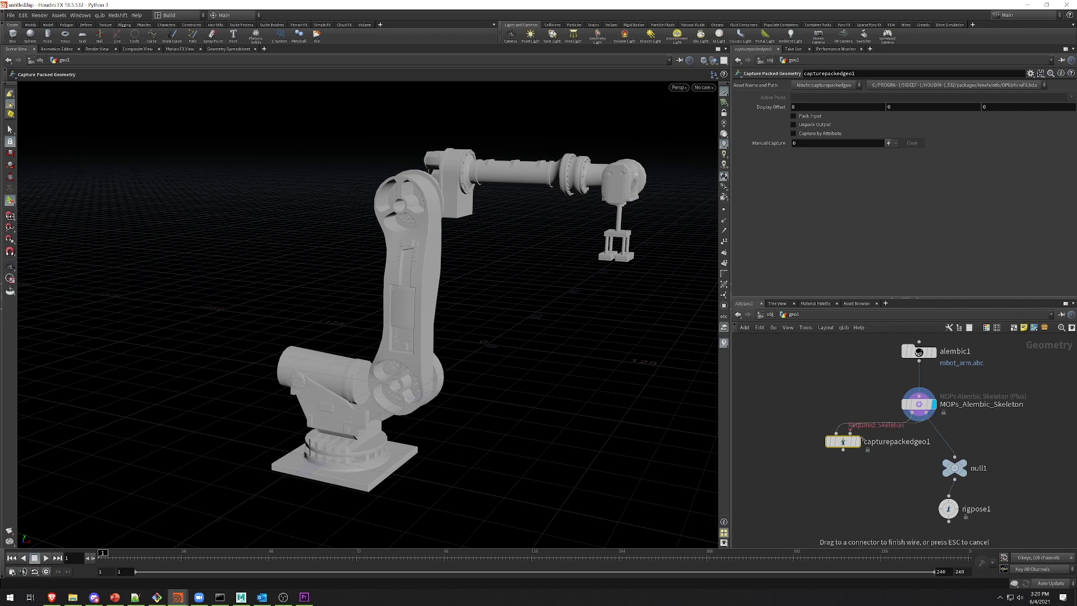
drag(928, 415, 850, 433)
click(857, 441)
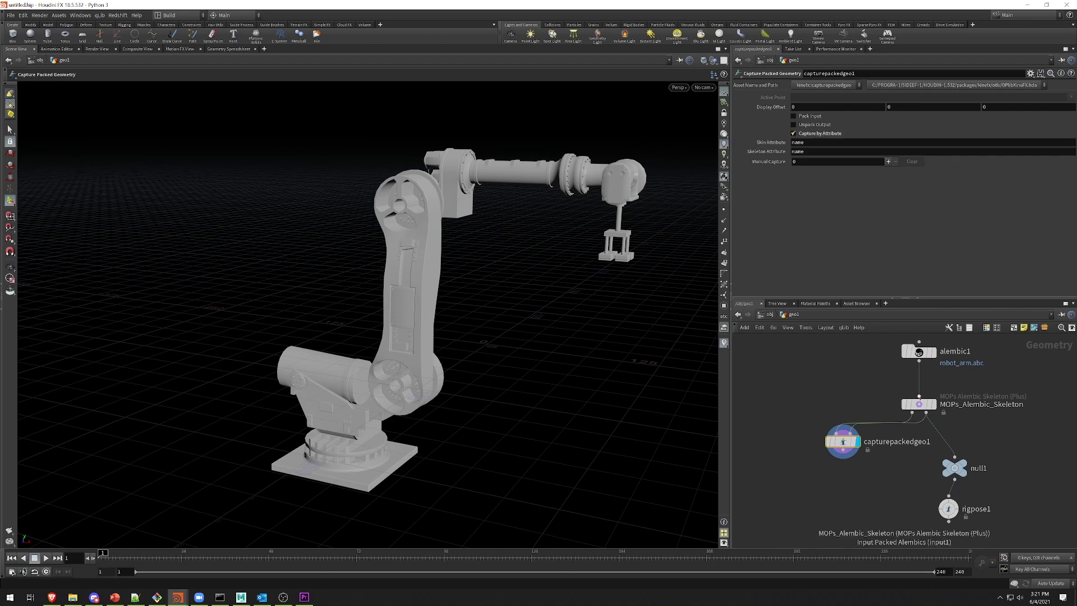
Step: Reference the skeleton's Xform Path Attribute in capturepackedgeo1's Skin Attribute field
click(919, 399)
right_click(765, 106)
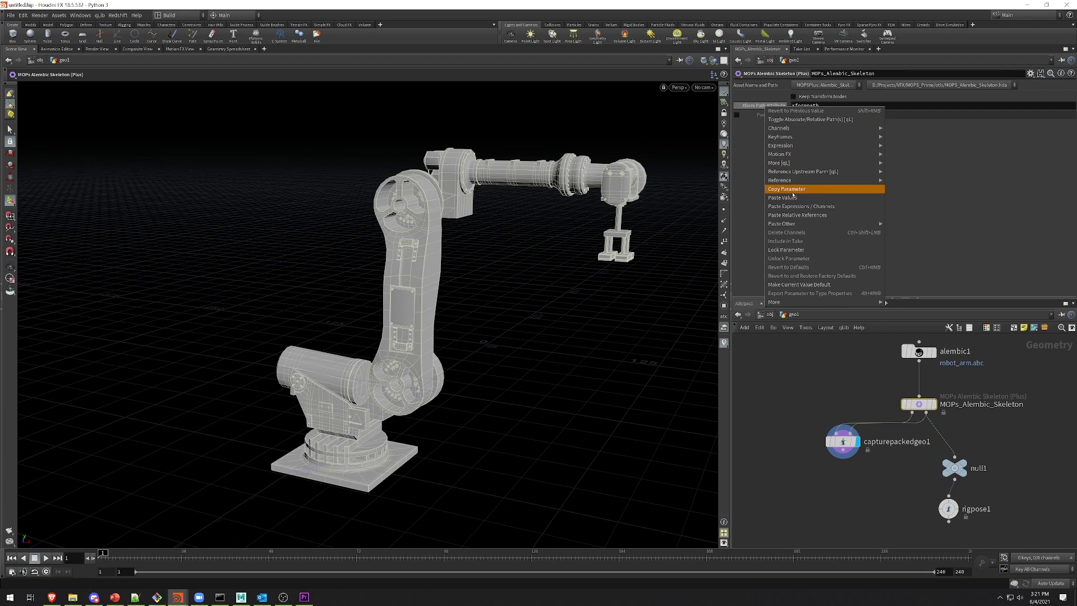
click(897, 423)
click(842, 441)
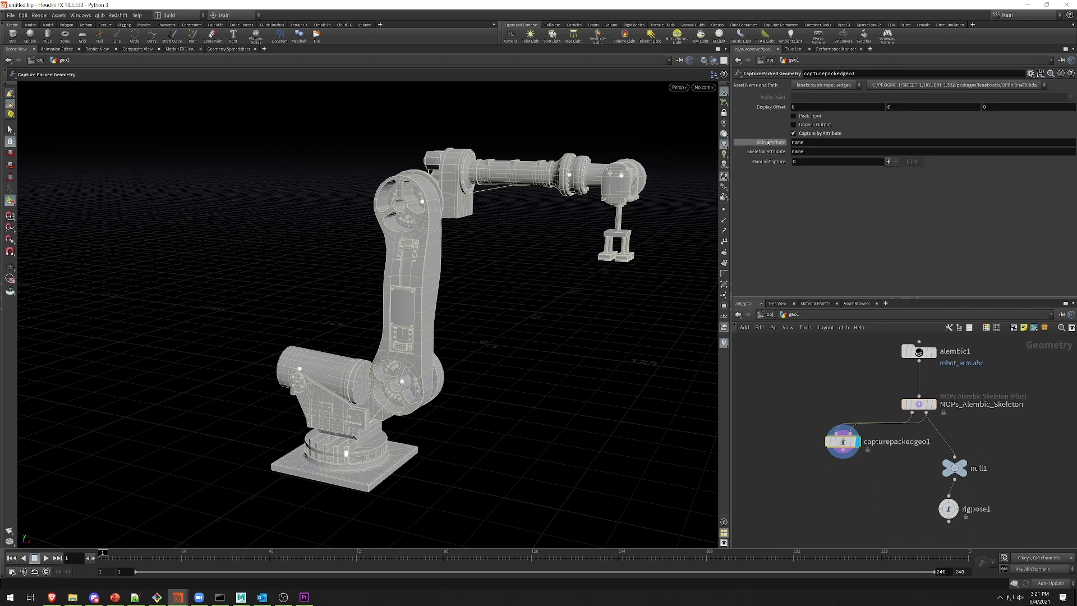
right_click(770, 146)
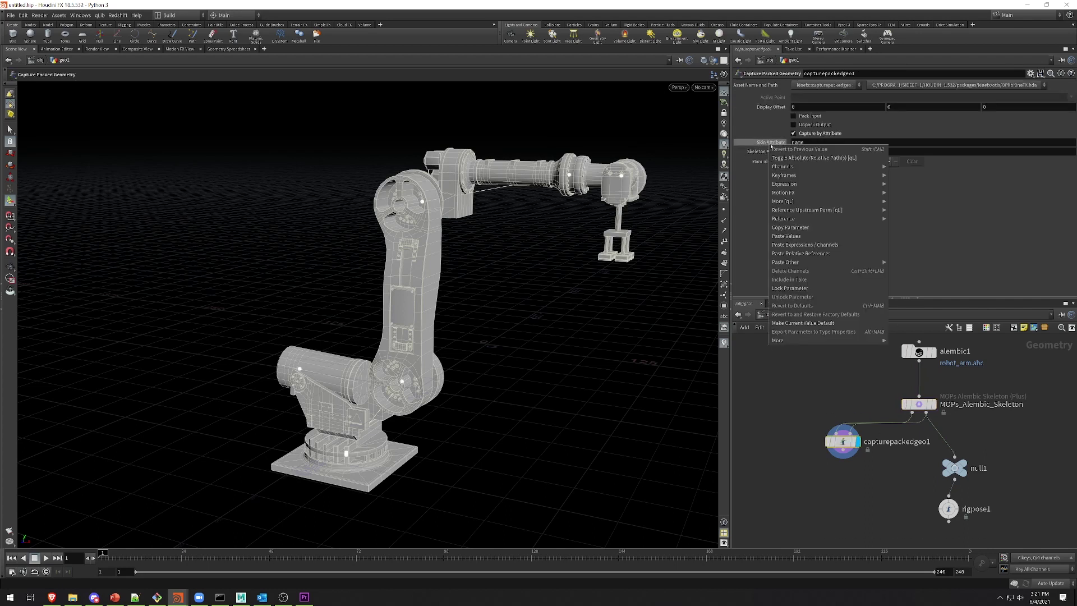
click(814, 245)
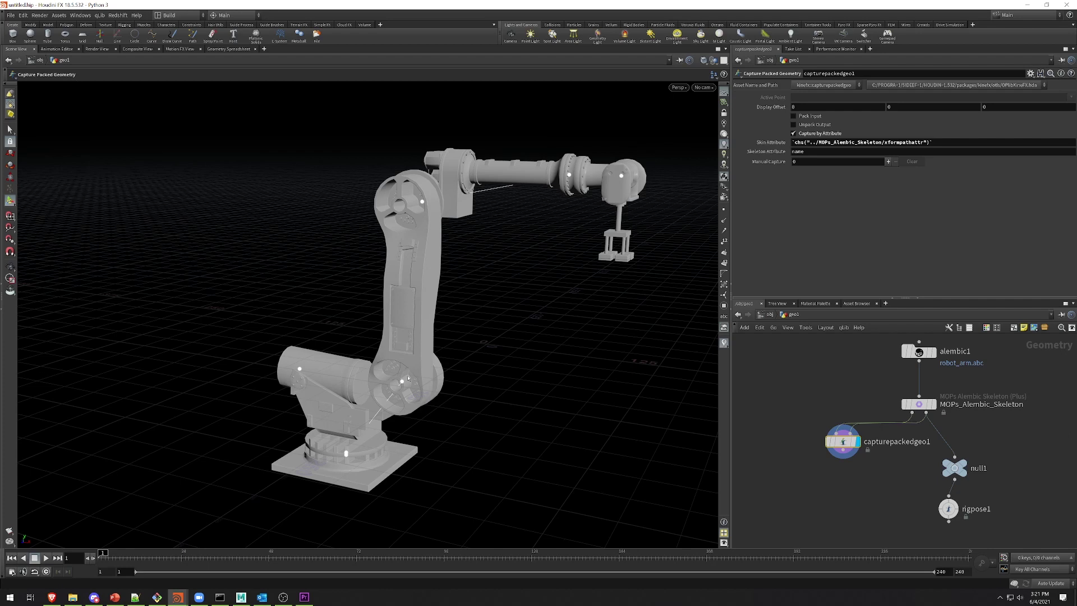
Step: Add a Bone Deform node (bonedeform1) below the capturepackedgeo1 node
middle_drag(854, 494, 854, 477)
key(Tab)
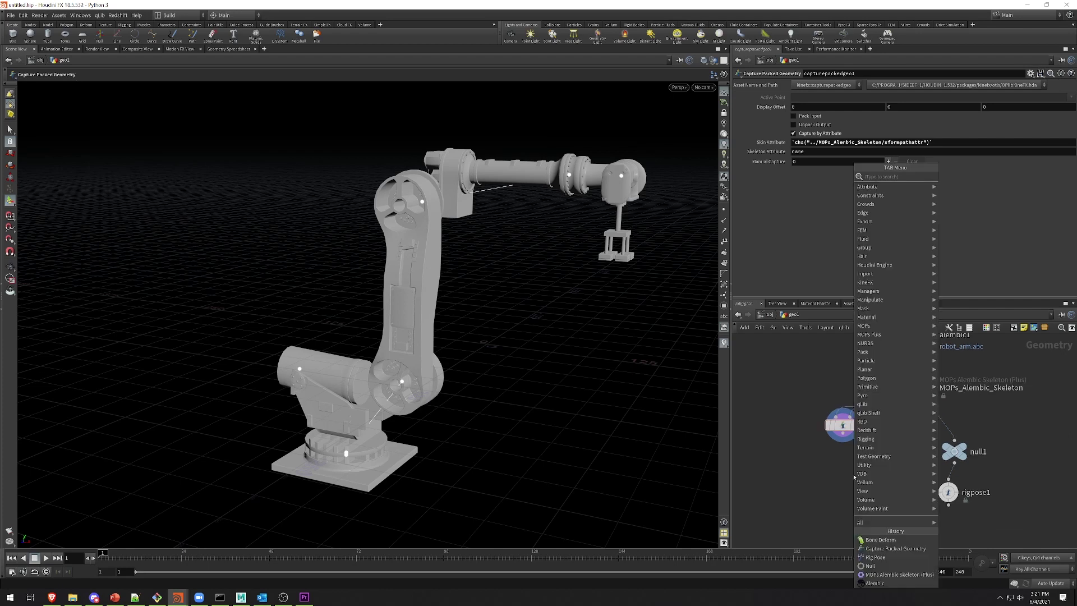
text(bone)
key(Down)
key(Down)
key(Down)
key(Down)
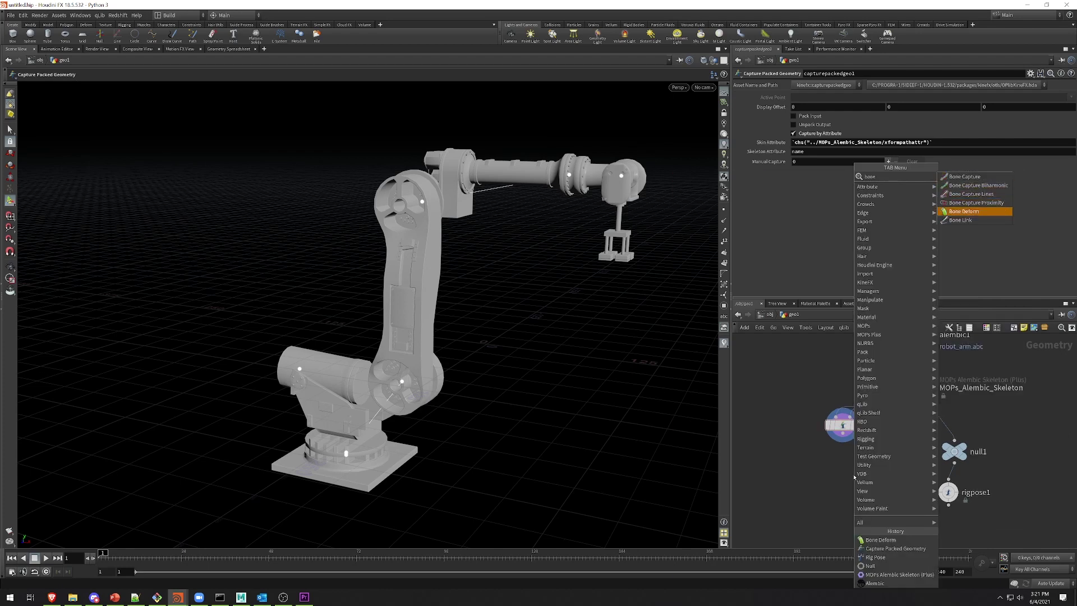
key(Return)
click(873, 492)
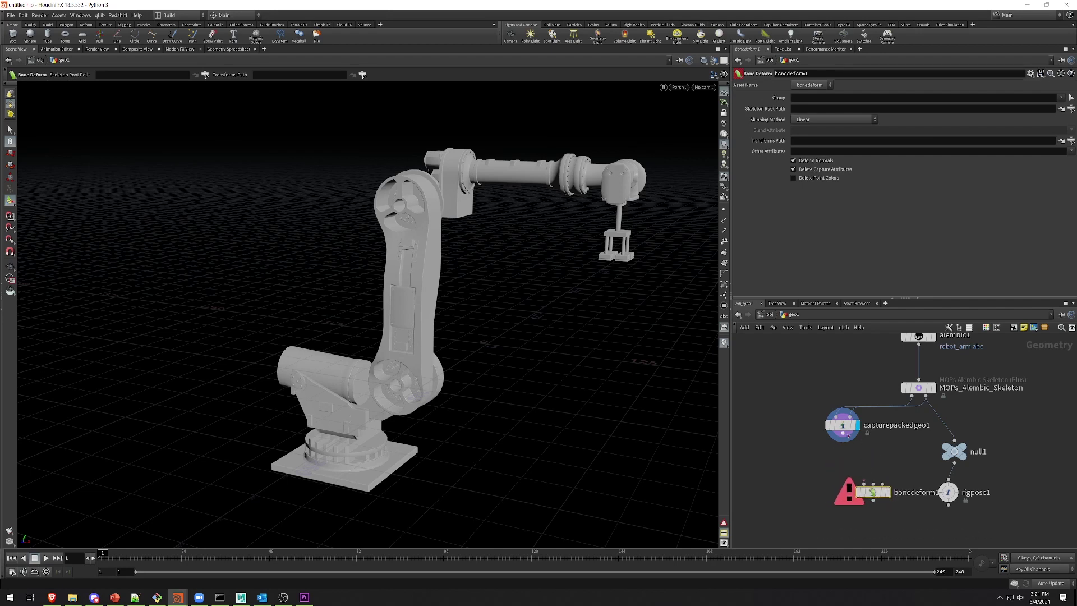
Step: Wire capturepackedgeo1, MOPs_Alembic_Skeleton and rigpose1 into bonedeform1's three inputs and display it
drag(844, 436, 864, 481)
click(864, 483)
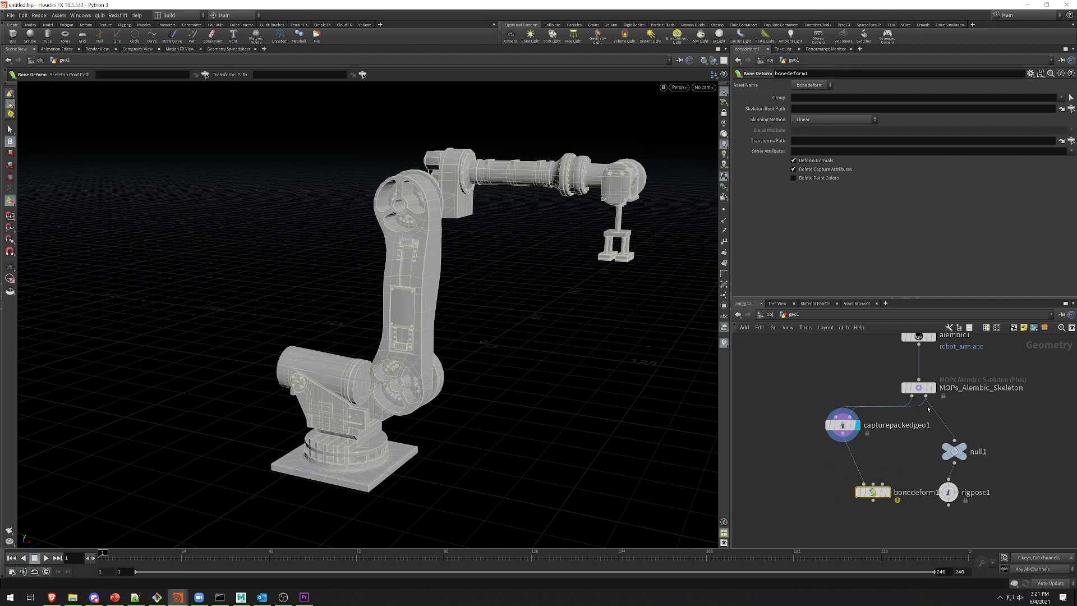
drag(925, 396, 925, 424)
click(873, 483)
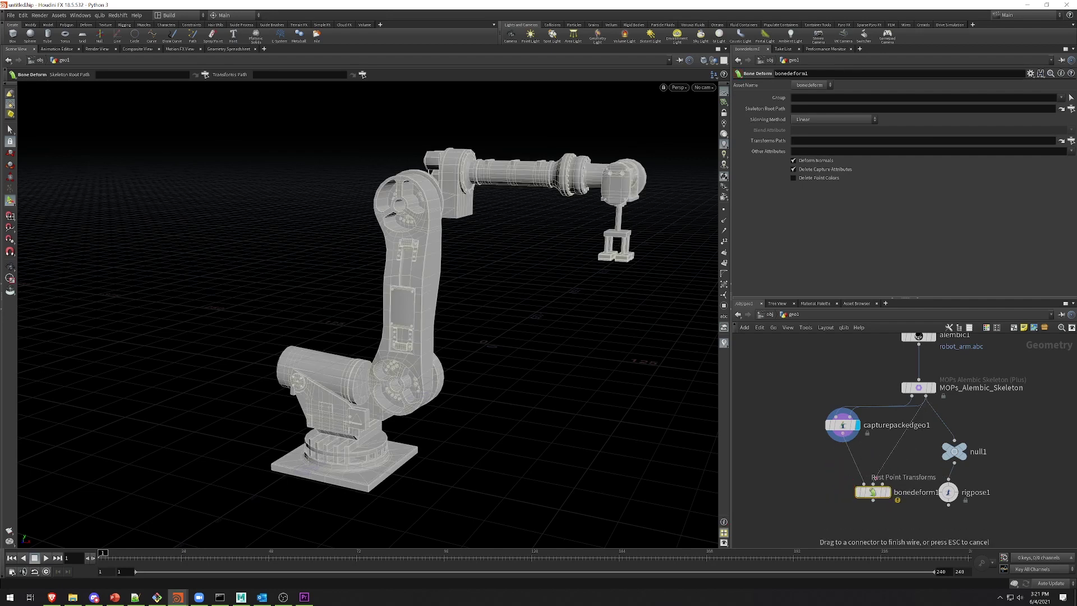
drag(946, 504, 882, 484)
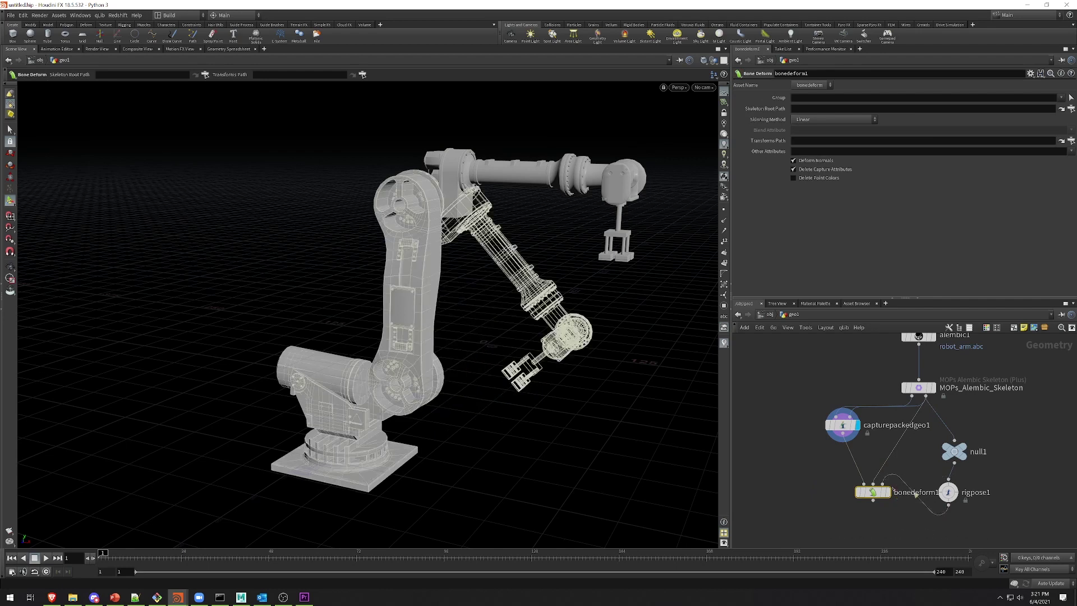
click(887, 492)
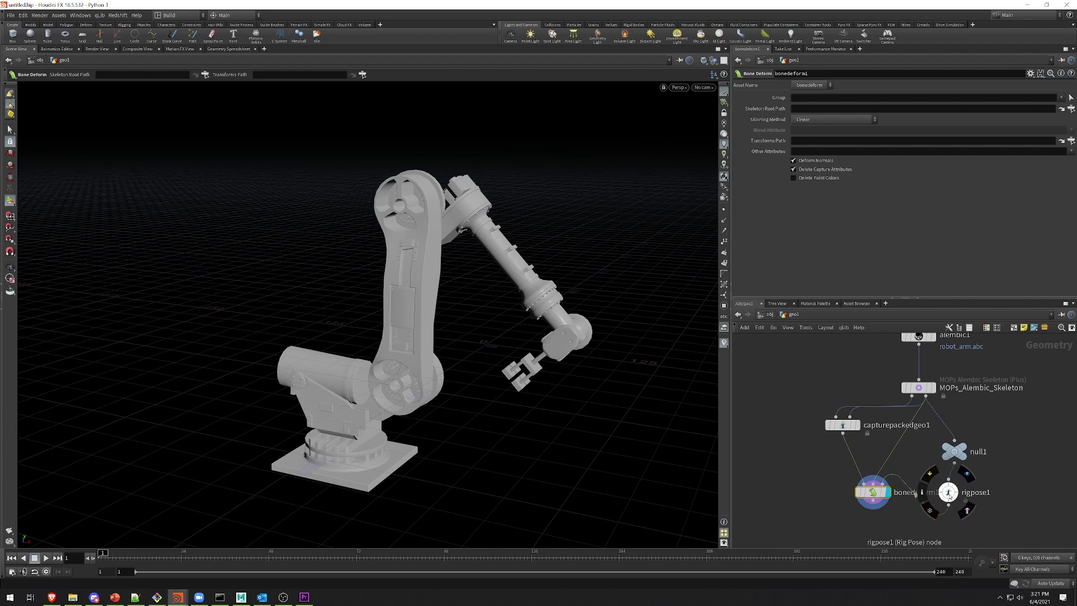
Step: In rigpose1, rotate UpperArm to -24.9519 and ForeArm to 19.6849, then add a Hand entry
click(949, 492)
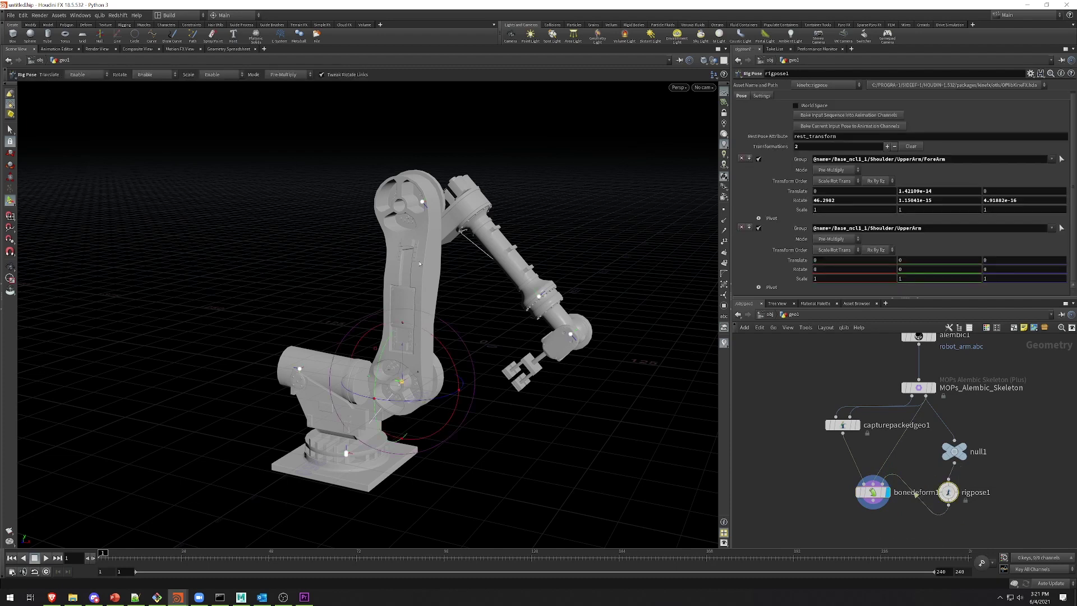
drag(446, 350, 375, 255)
click(359, 215)
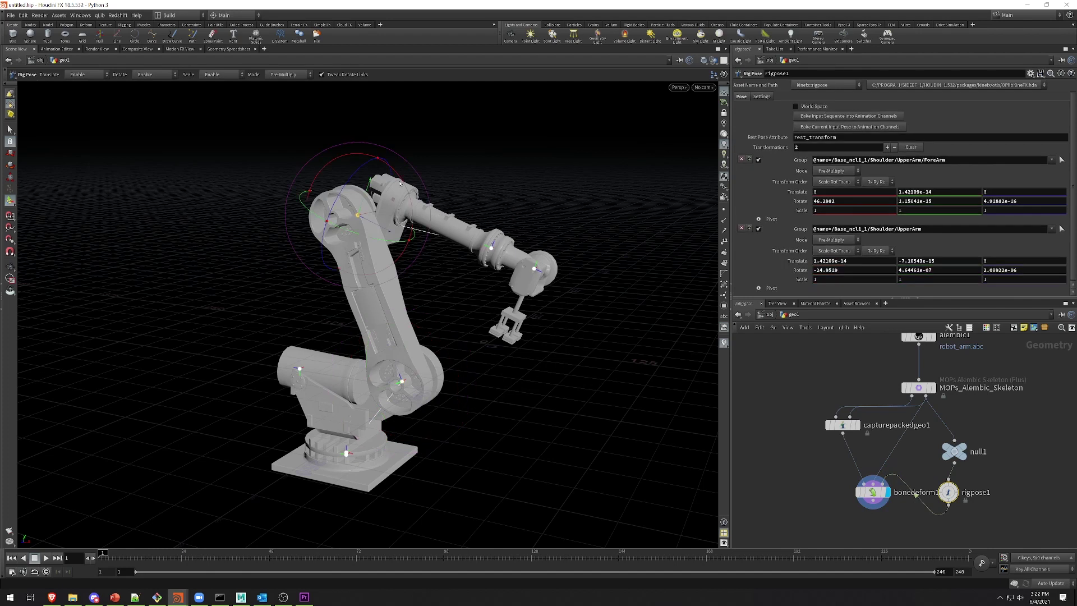
drag(403, 184, 485, 185)
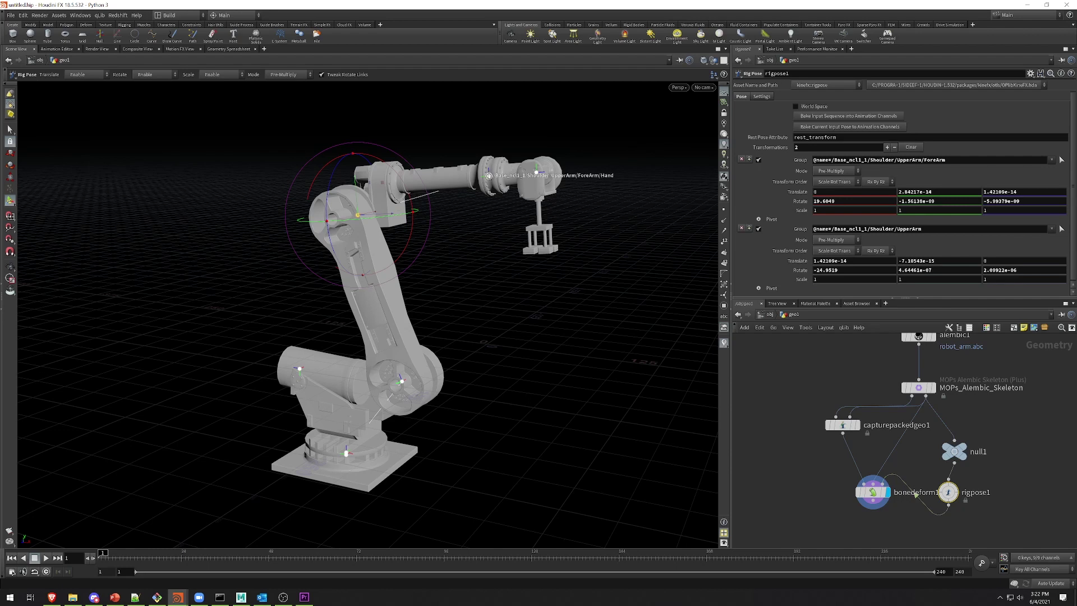
click(489, 176)
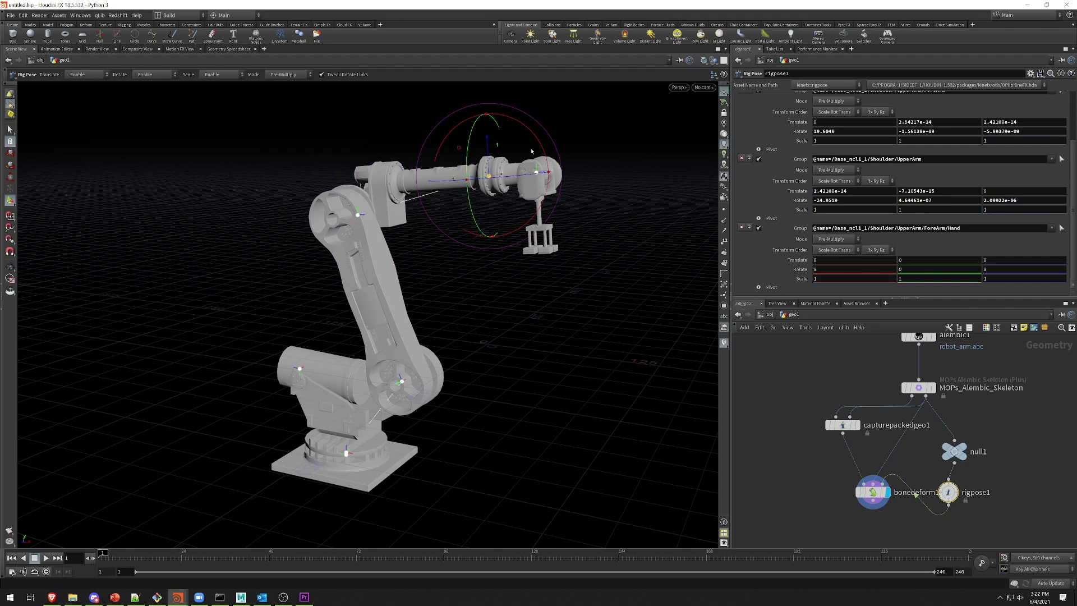